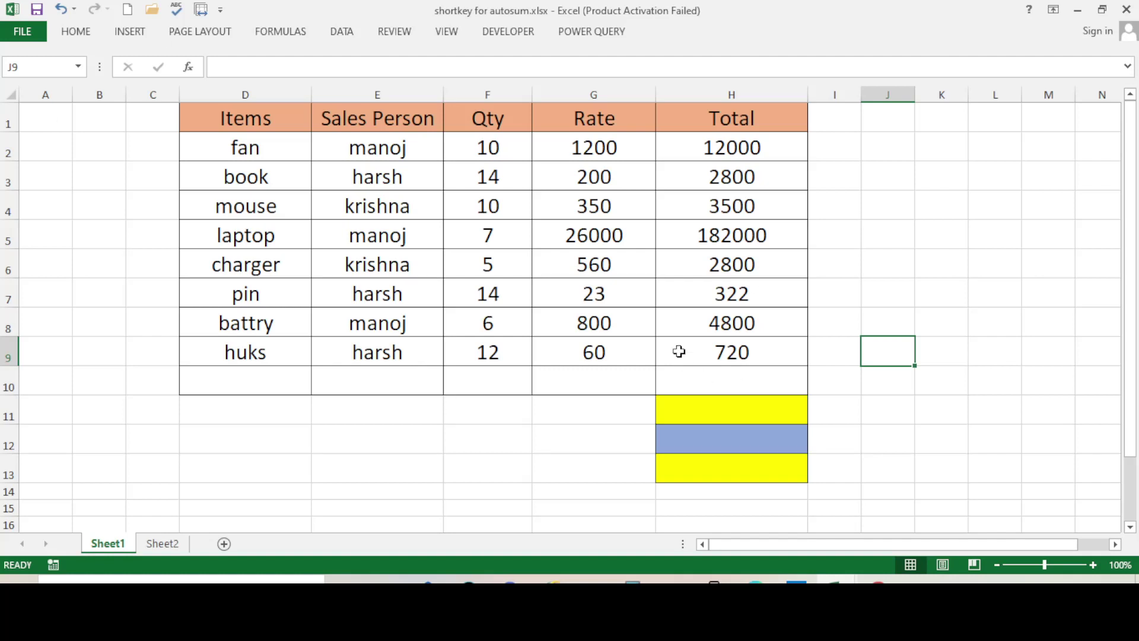
Select the sales table and the Total values H2:H9 to preview their sum
{"action": "mouse_move", "coordinate": [261, 126]}
{"action": "left_mouse_down"}
{"action": "mouse_move", "coordinate": [557, 345]}
{"action": "mouse_move", "coordinate": [733, 350]}
{"action": "left_mouse_up"}
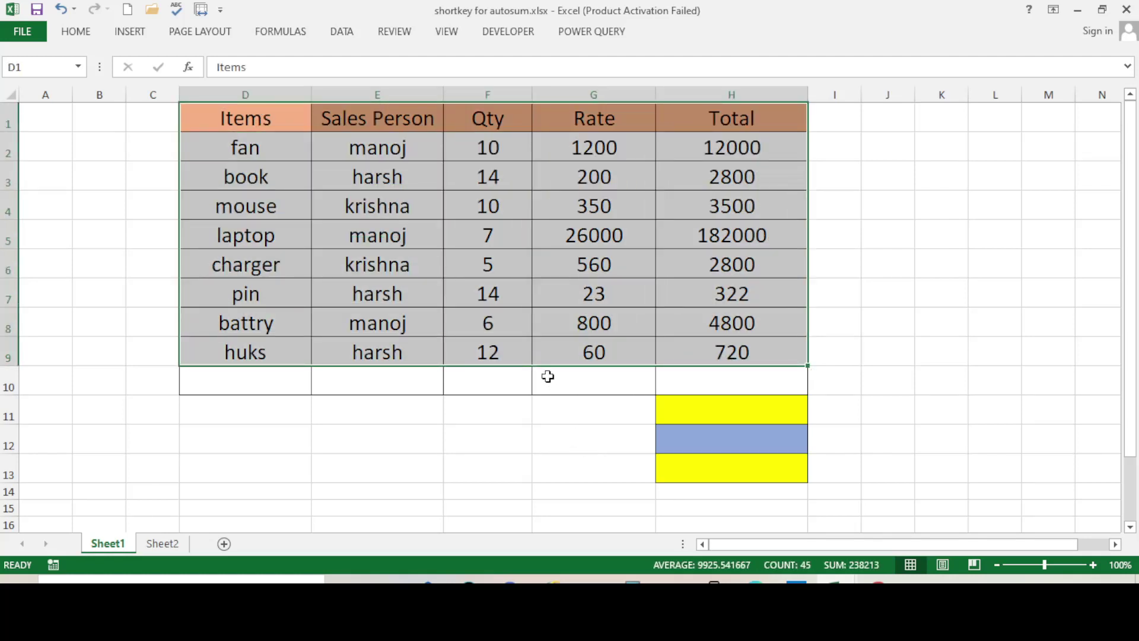
{"action": "left_click", "coordinate": [732, 235]}
{"action": "left_click_drag", "start_coordinate": [732, 147], "coordinate": [732, 352]}
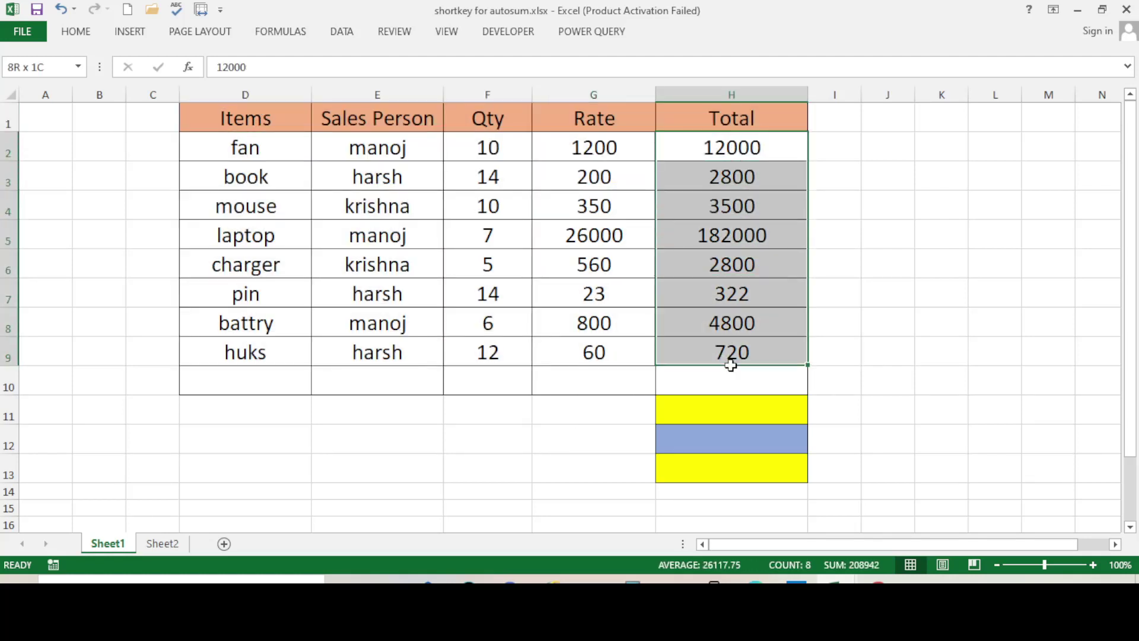
{"action": "left_click", "coordinate": [878, 363]}
Enter =SUM(H2:H9) in H11 for a grand total of 208942
{"action": "left_click", "coordinate": [699, 412]}
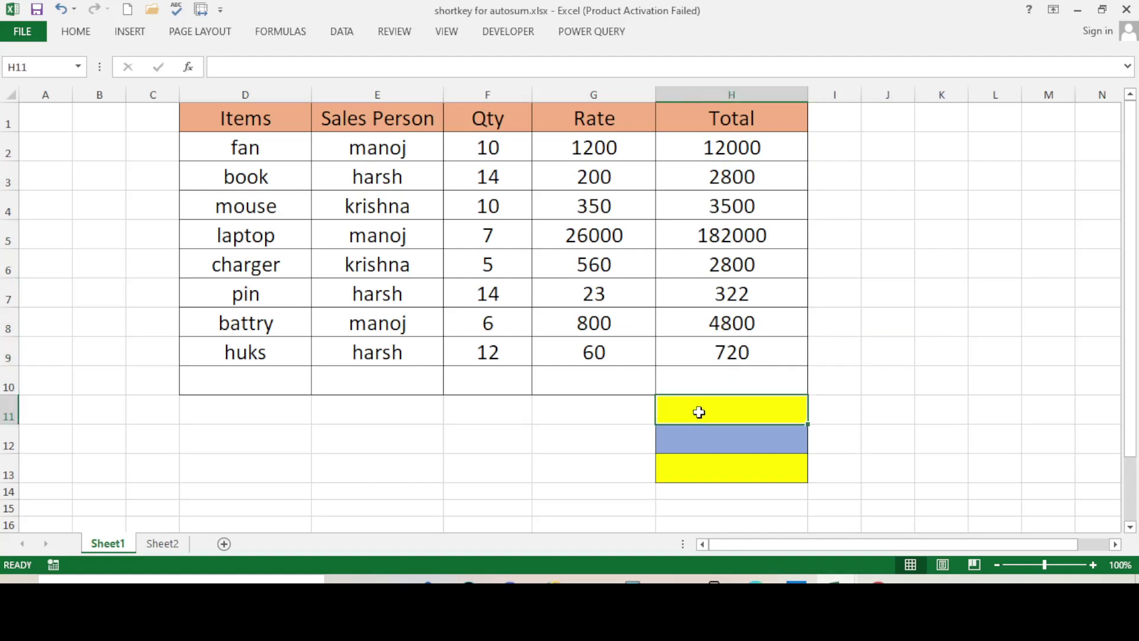
{"action": "type", "text": "="}
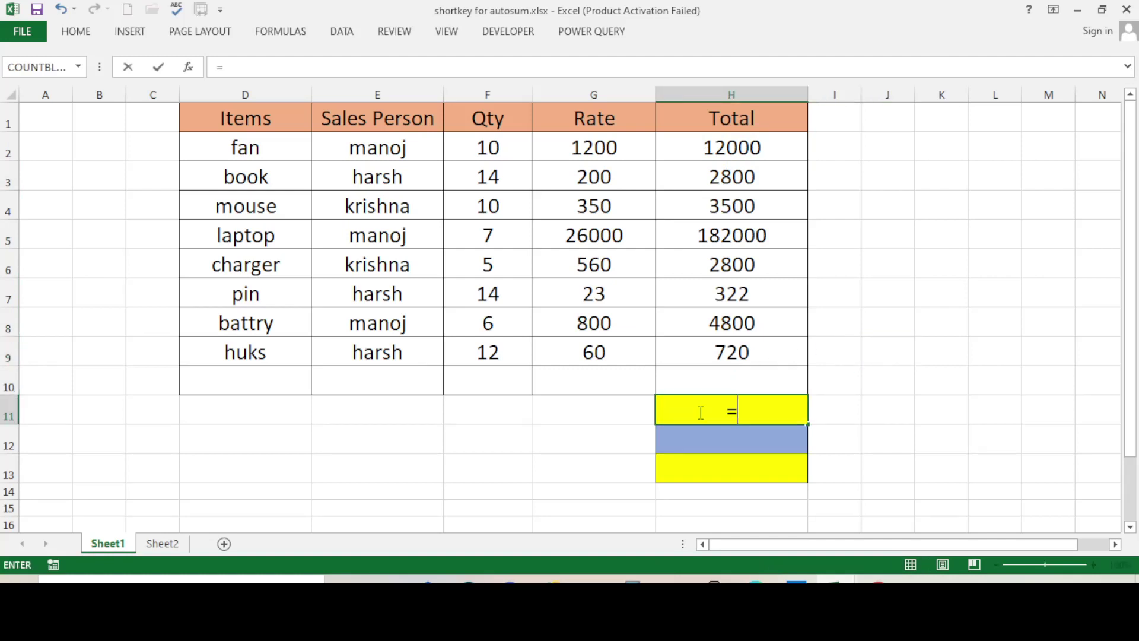
{"action": "type", "text": "sum"}
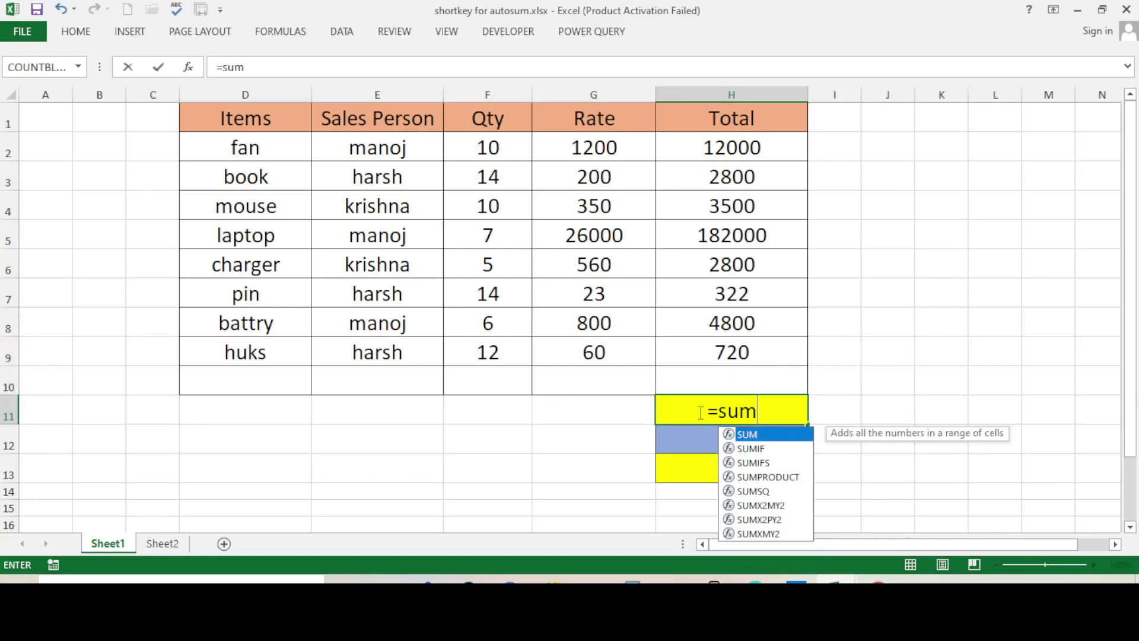
{"action": "double_click", "coordinate": [747, 439]}
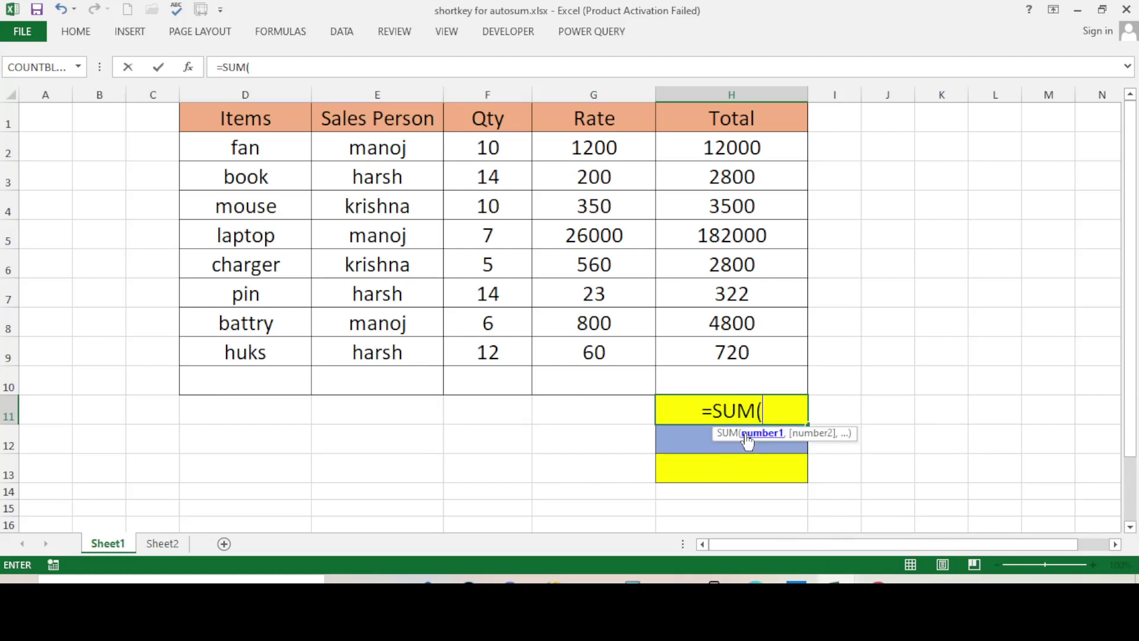
{"action": "left_click_drag", "start_coordinate": [771, 146], "coordinate": [752, 345]}
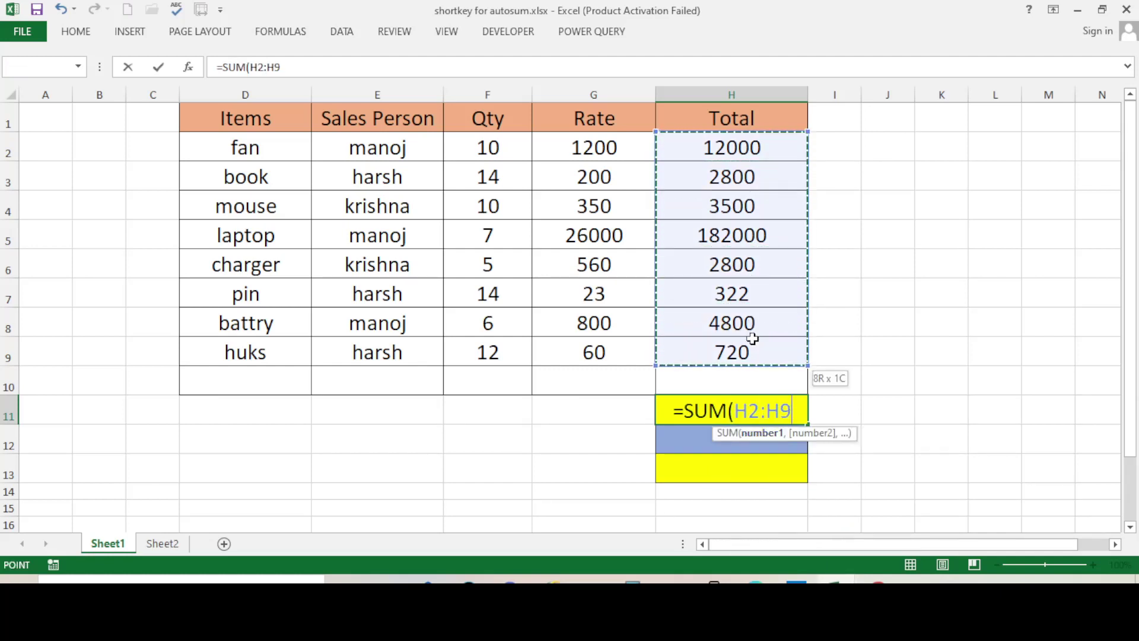
{"action": "key", "text": "Return"}
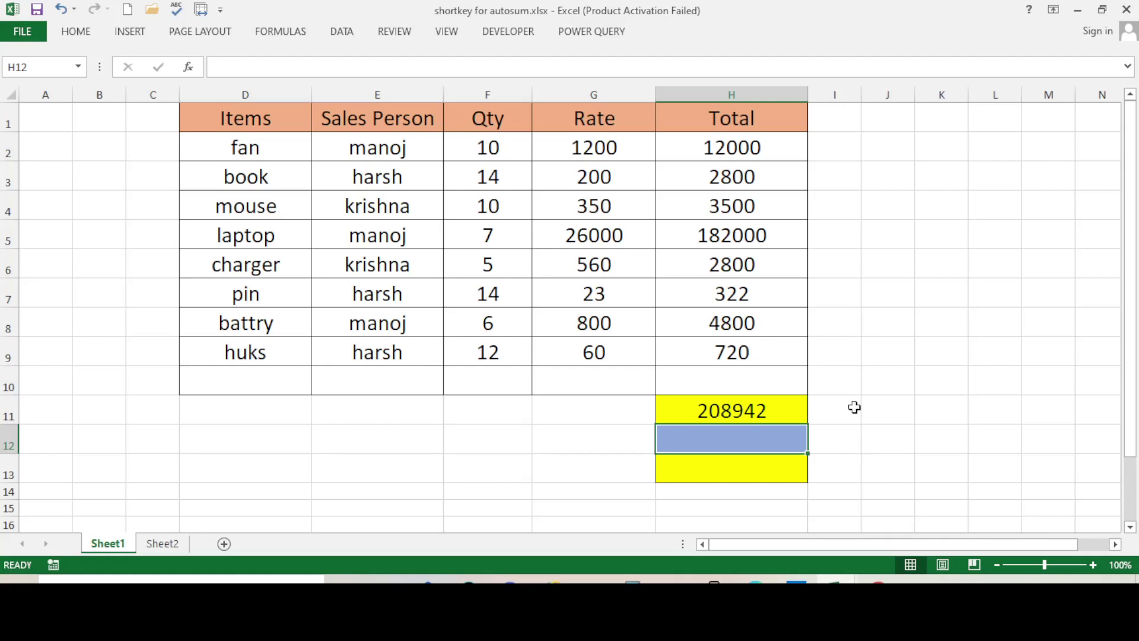
{"action": "left_click", "coordinate": [886, 388]}
{"action": "left_click", "coordinate": [700, 417]}
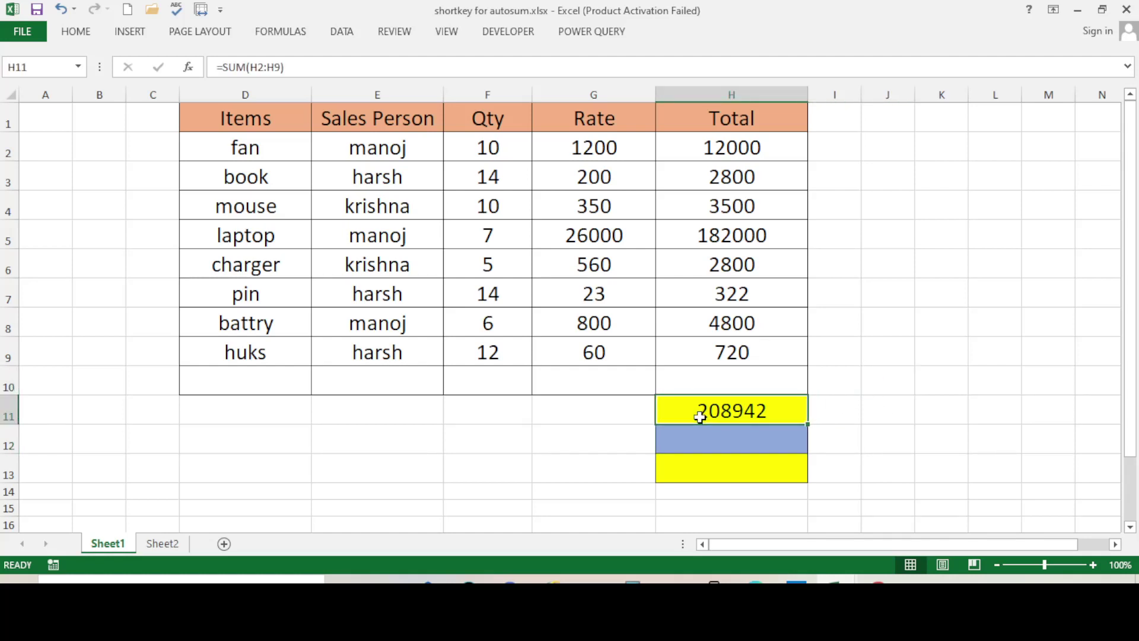
Turn on the Data Filter for the sales table's header row
{"action": "left_click", "coordinate": [870, 410]}
{"action": "left_click_drag", "start_coordinate": [255, 116], "coordinate": [725, 119]}
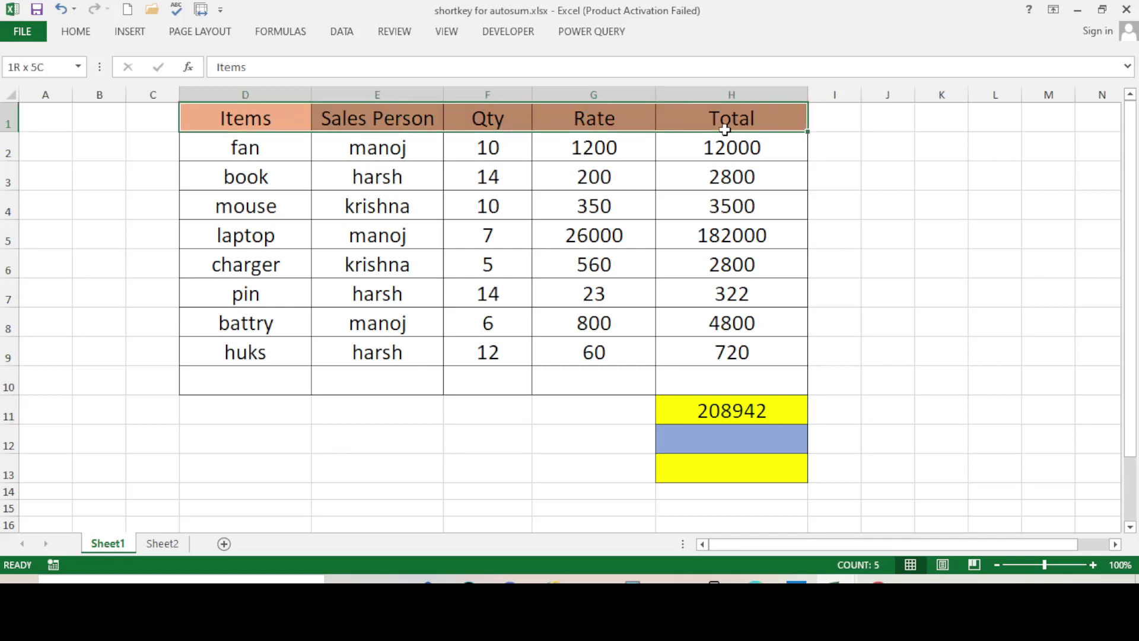
{"action": "left_click", "coordinate": [338, 31]}
{"action": "left_click", "coordinate": [440, 73]}
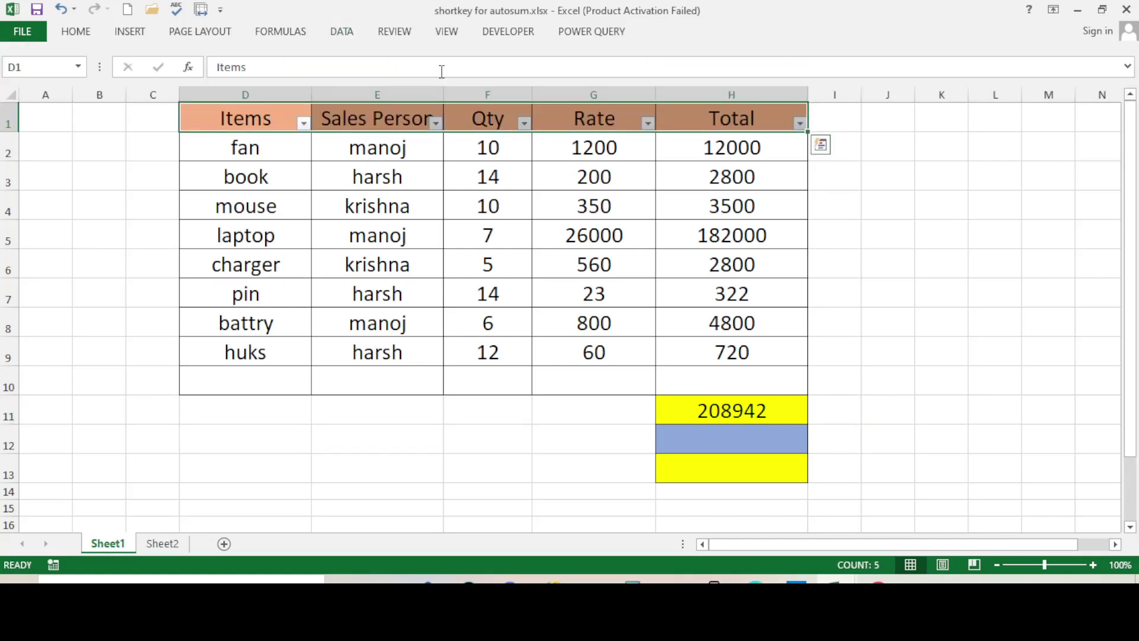
Filter Sales Person to the salesperson who sold the fan, then compare the visible Total values with H11
{"action": "left_click", "coordinate": [436, 123]}
{"action": "left_click", "coordinate": [268, 286]}
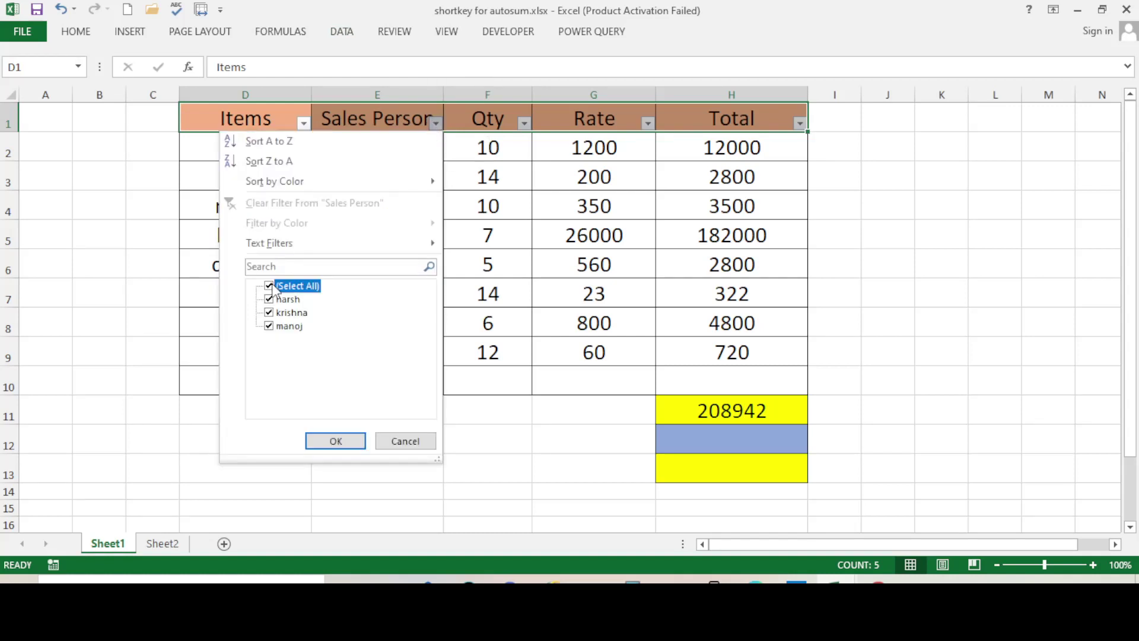
{"action": "left_click", "coordinate": [269, 326]}
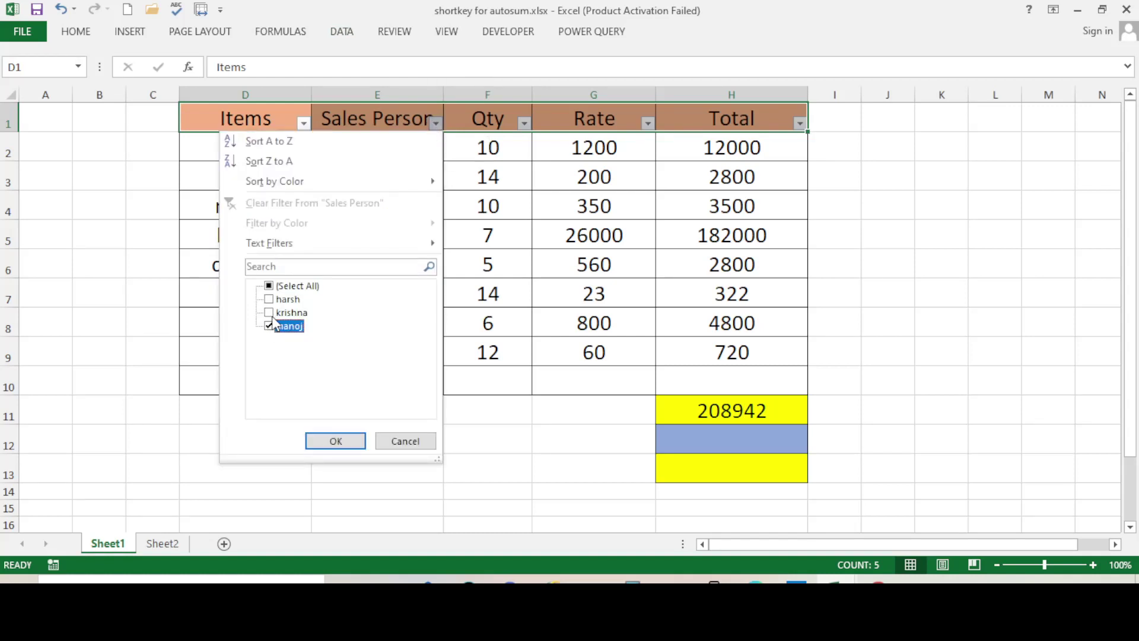
{"action": "left_click", "coordinate": [336, 440]}
{"action": "left_click", "coordinate": [399, 261]}
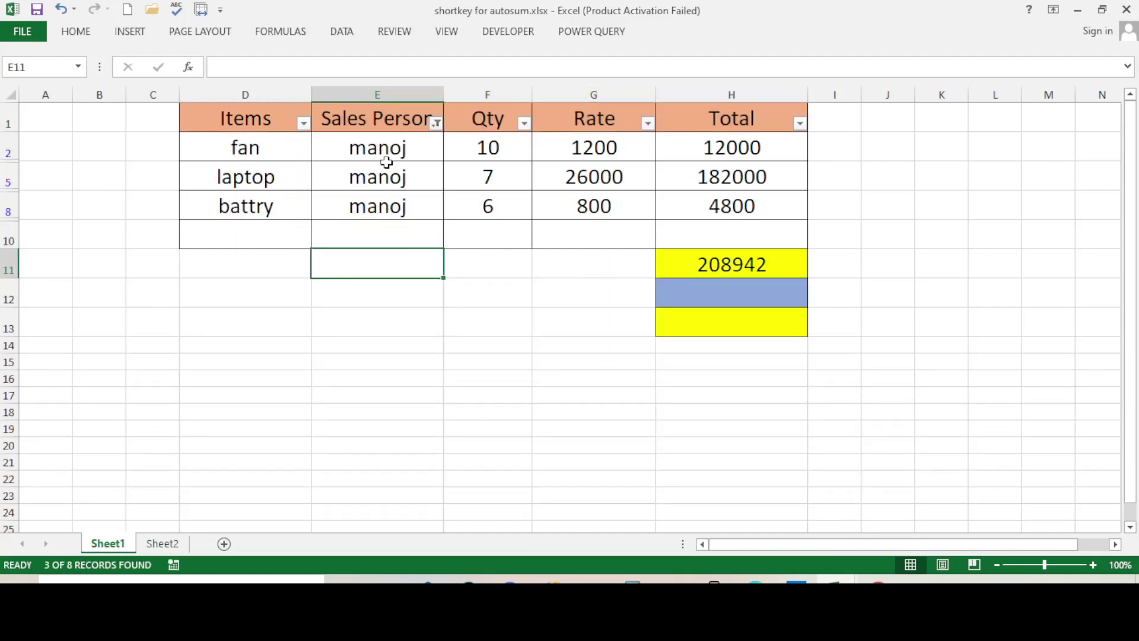
{"action": "left_click", "coordinate": [706, 270]}
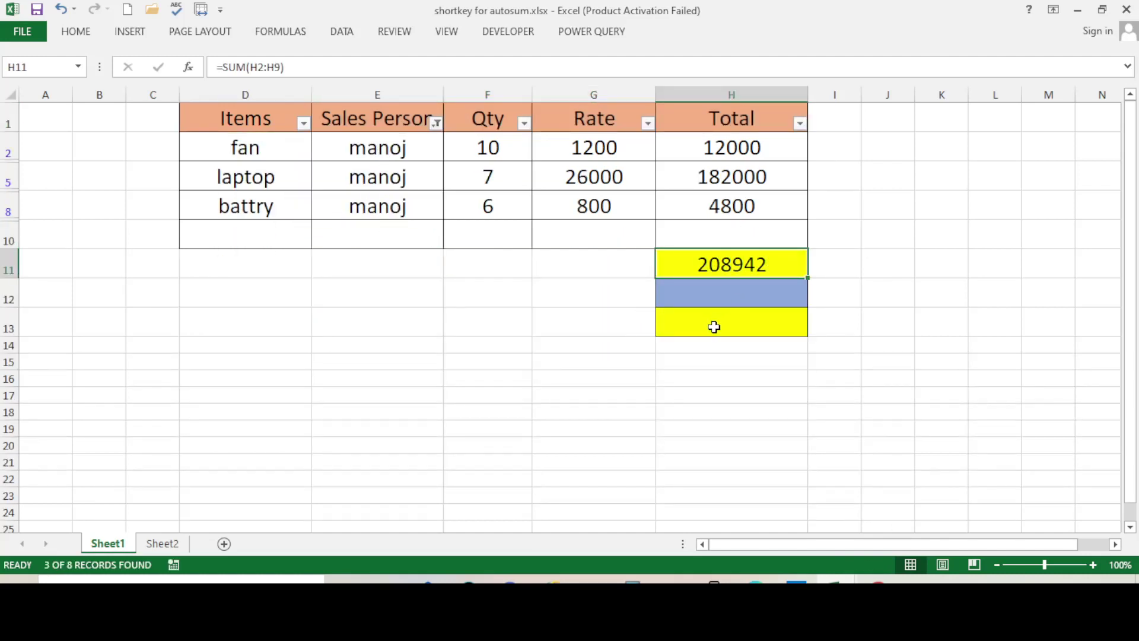
{"action": "left_click", "coordinate": [705, 347]}
{"action": "left_click", "coordinate": [715, 265]}
{"action": "left_click", "coordinate": [853, 336]}
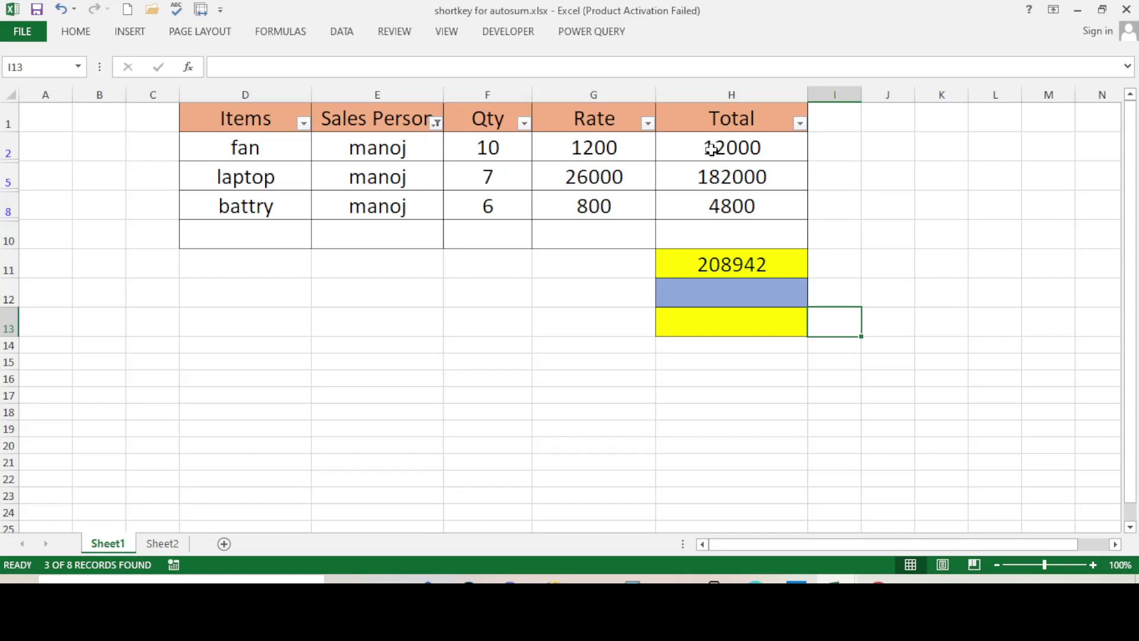
{"action": "left_click_drag", "start_coordinate": [710, 150], "coordinate": [709, 208]}
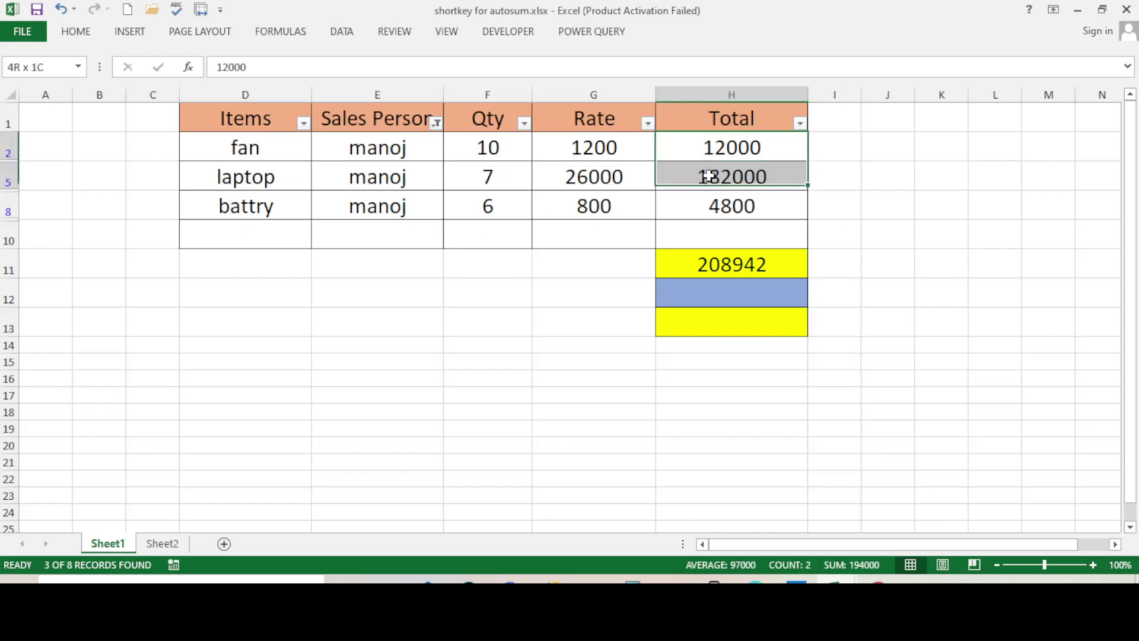
{"action": "left_click", "coordinate": [705, 299]}
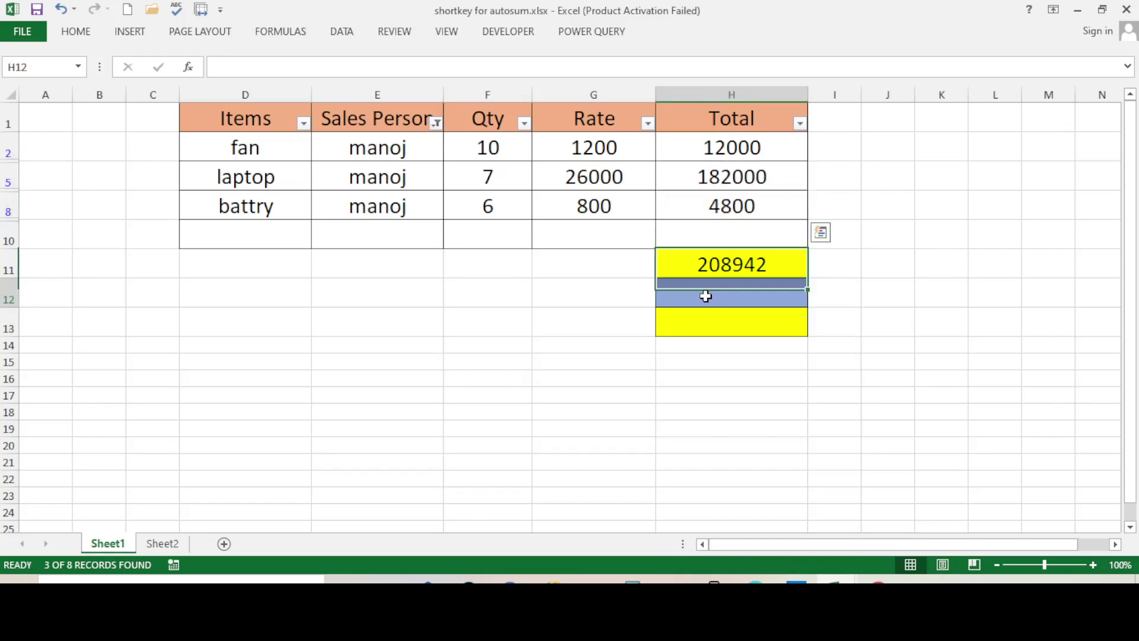
{"action": "left_click", "coordinate": [695, 369]}
Reselect every salesperson in the Sales Person filter so all eight rows show
{"action": "left_click", "coordinate": [436, 123]}
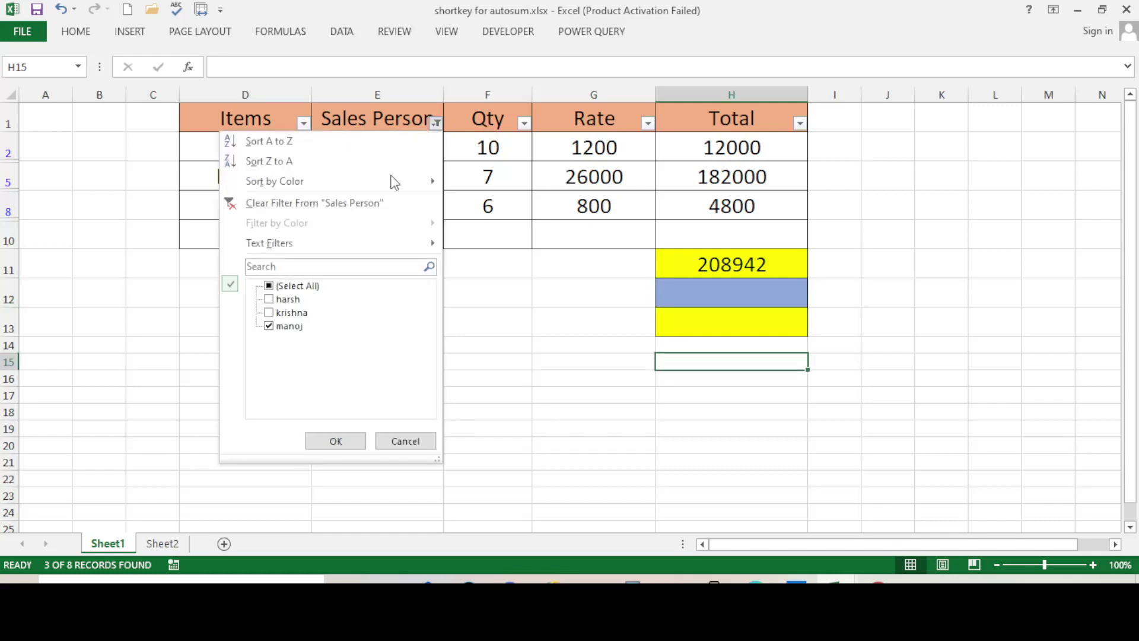
{"action": "left_click", "coordinate": [298, 289]}
{"action": "left_click", "coordinate": [348, 441]}
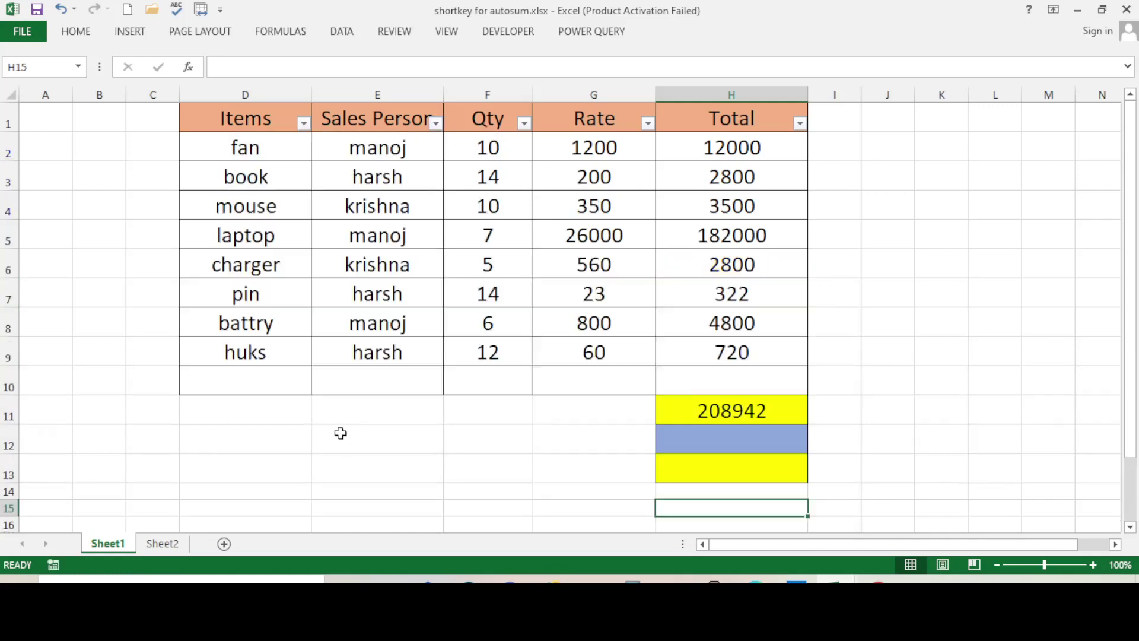
{"action": "left_click", "coordinate": [892, 354]}
Enter =SUBTOTAL(9,H2:H9) in H12 beneath the SUM total
{"action": "left_click", "coordinate": [733, 438]}
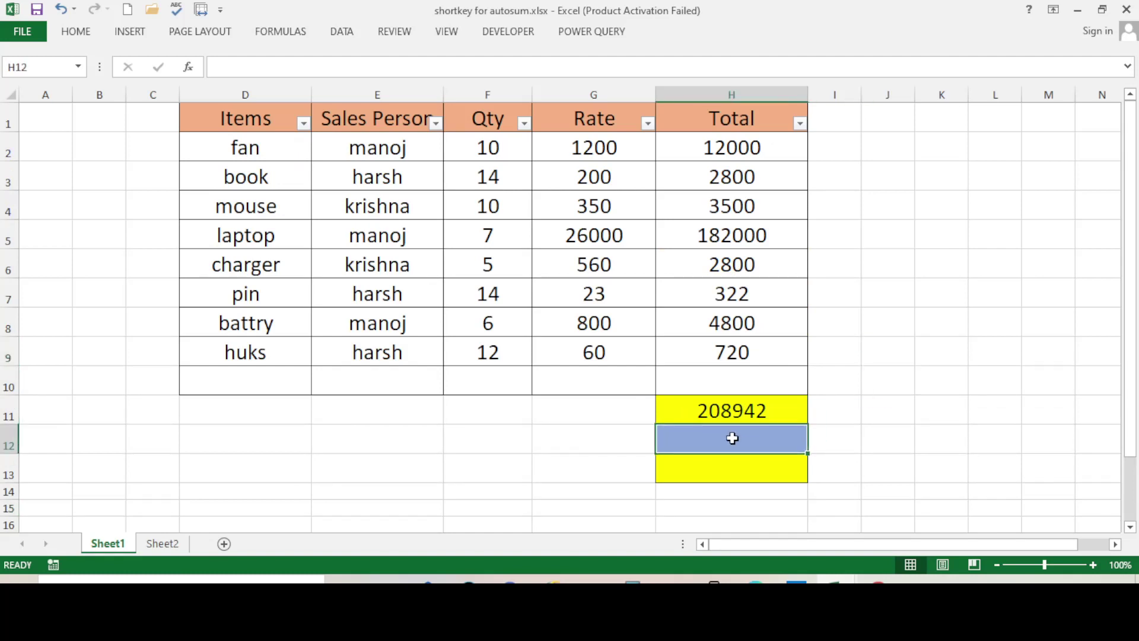
{"action": "type", "text": "="}
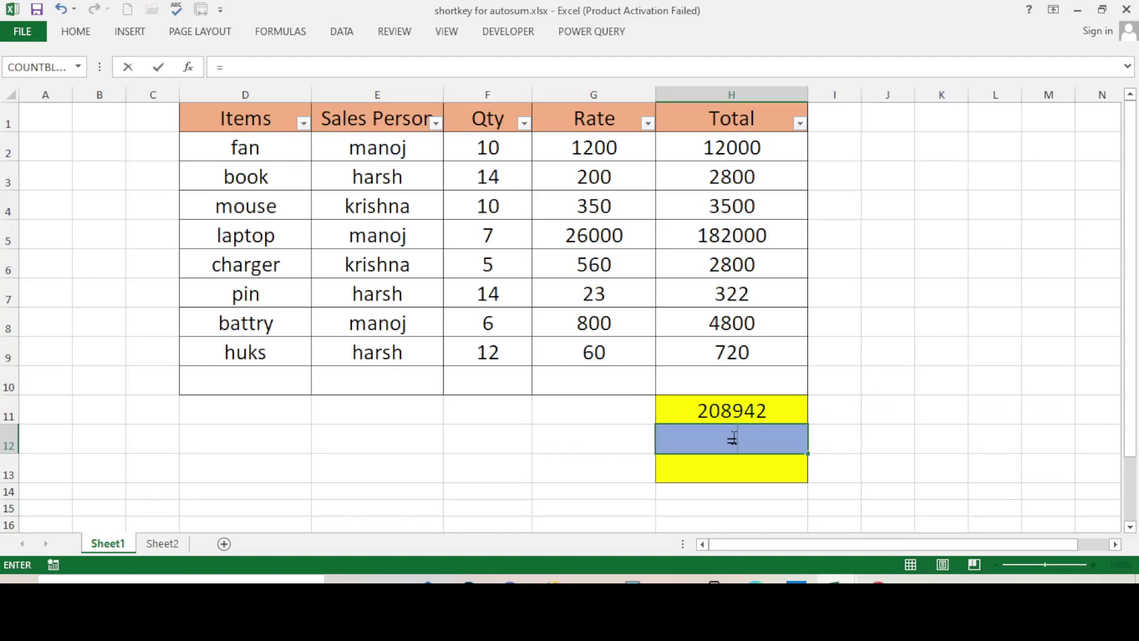
{"action": "type", "text": "su"}
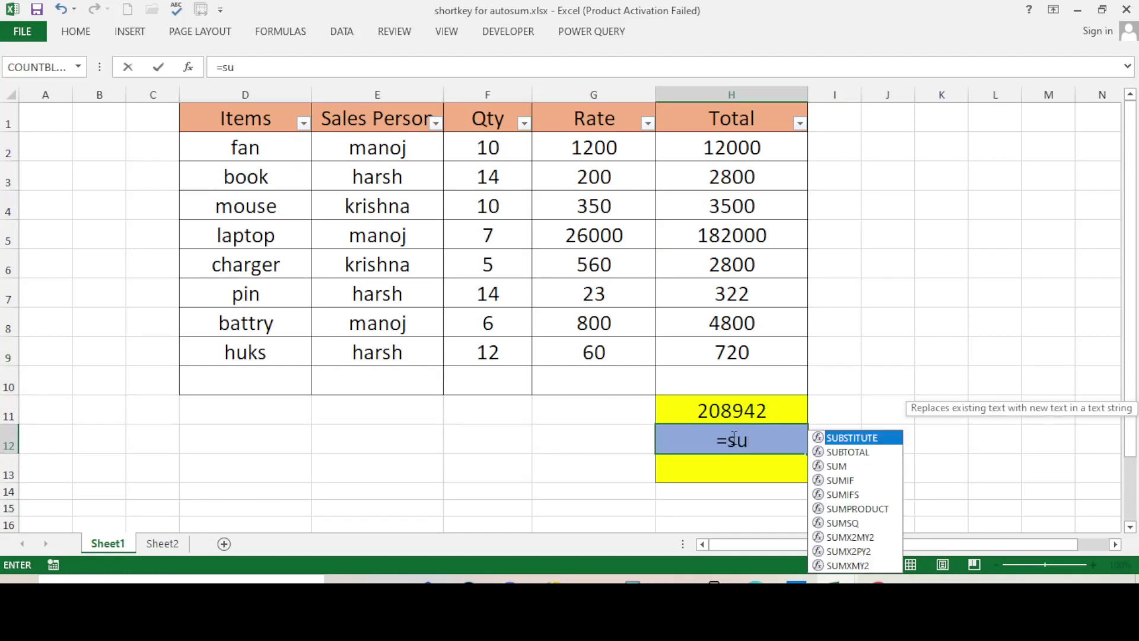
{"action": "type", "text": "bt"}
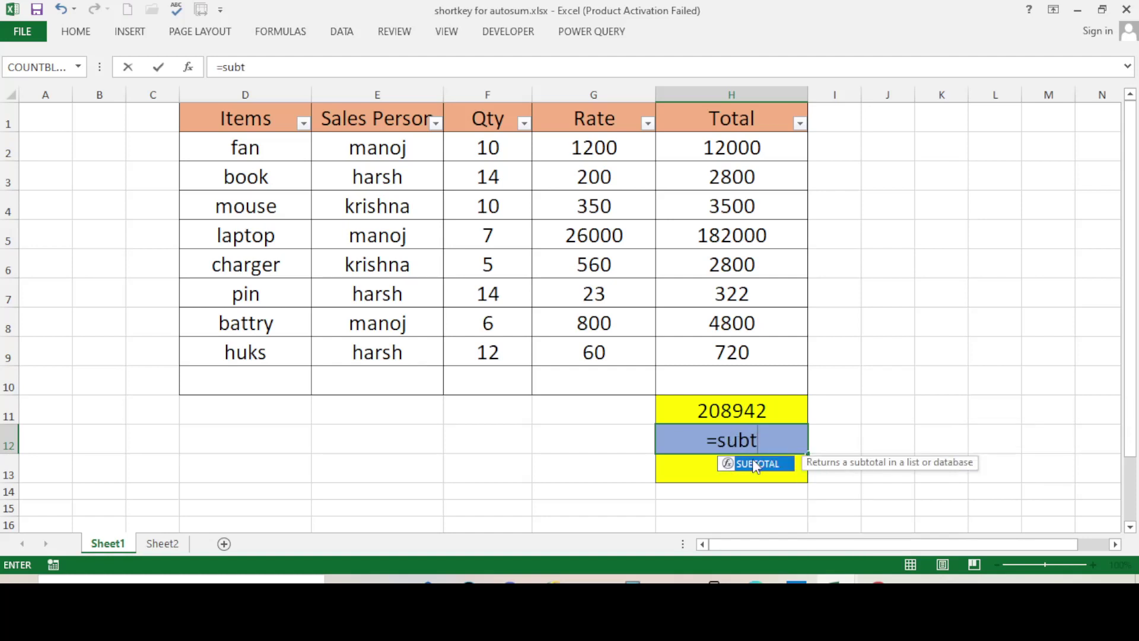
{"action": "double_click", "coordinate": [757, 466]}
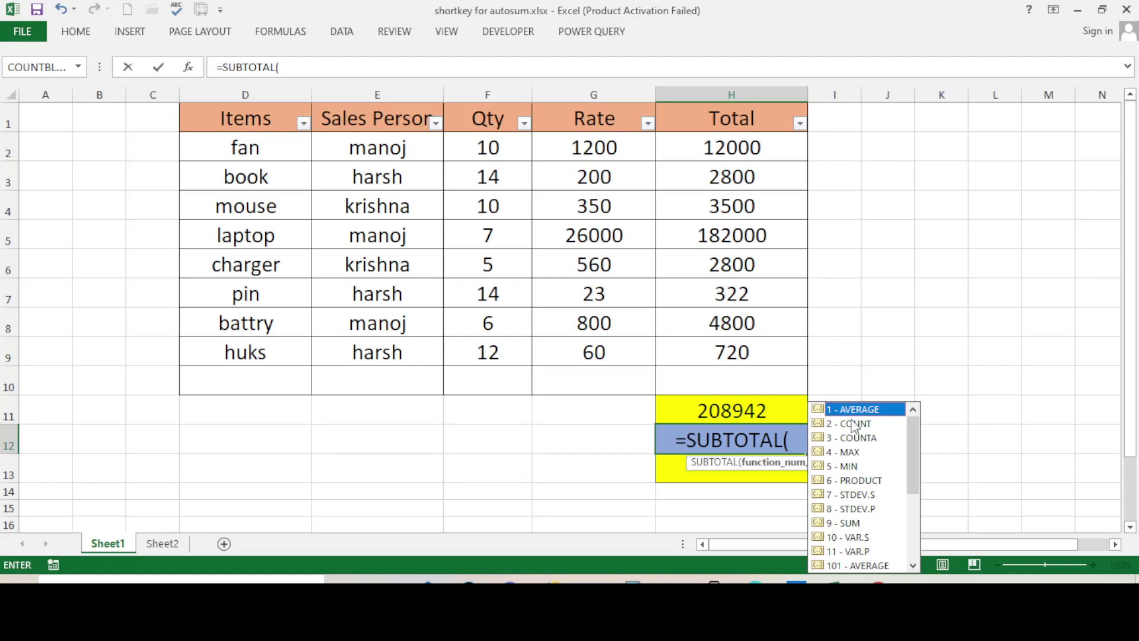
{"action": "scroll", "coordinate": [837, 510], "scroll_direction": "down", "scroll_amount": 1}
{"action": "scroll", "coordinate": [835, 504], "scroll_direction": "up", "scroll_amount": 1}
{"action": "double_click", "coordinate": [843, 524]}
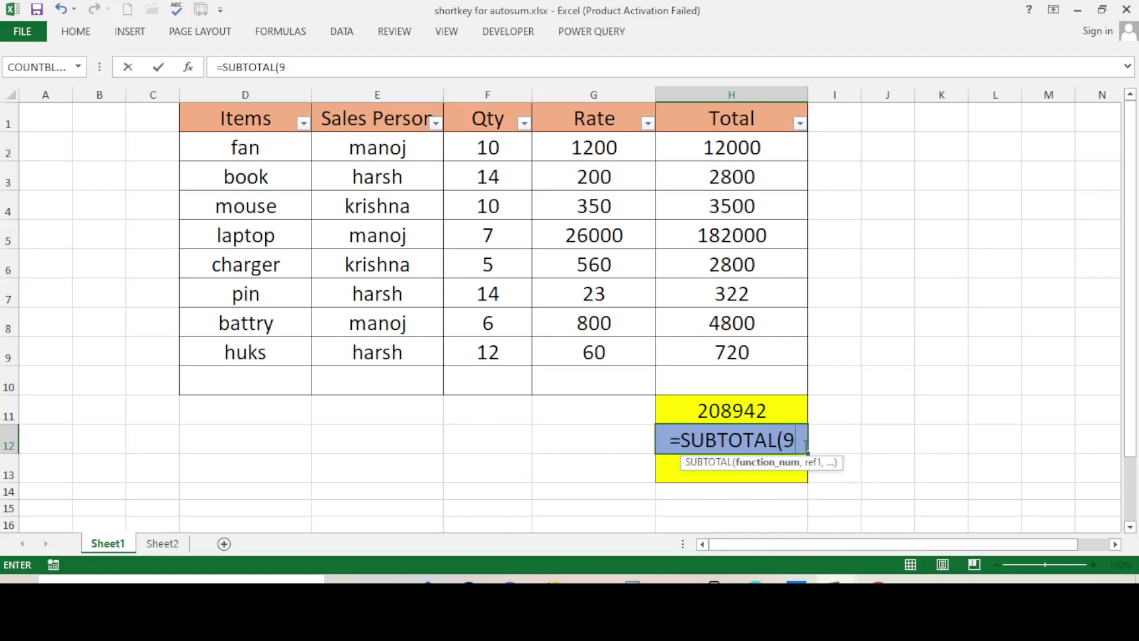
{"action": "type", "text": ","}
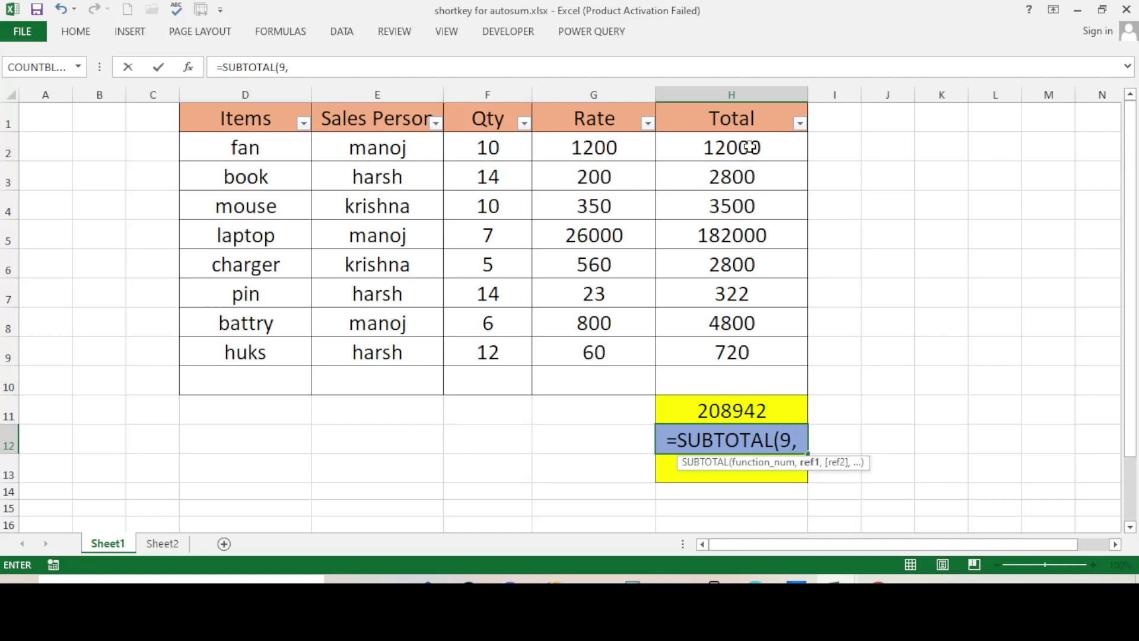
{"action": "left_click_drag", "start_coordinate": [745, 145], "coordinate": [734, 344]}
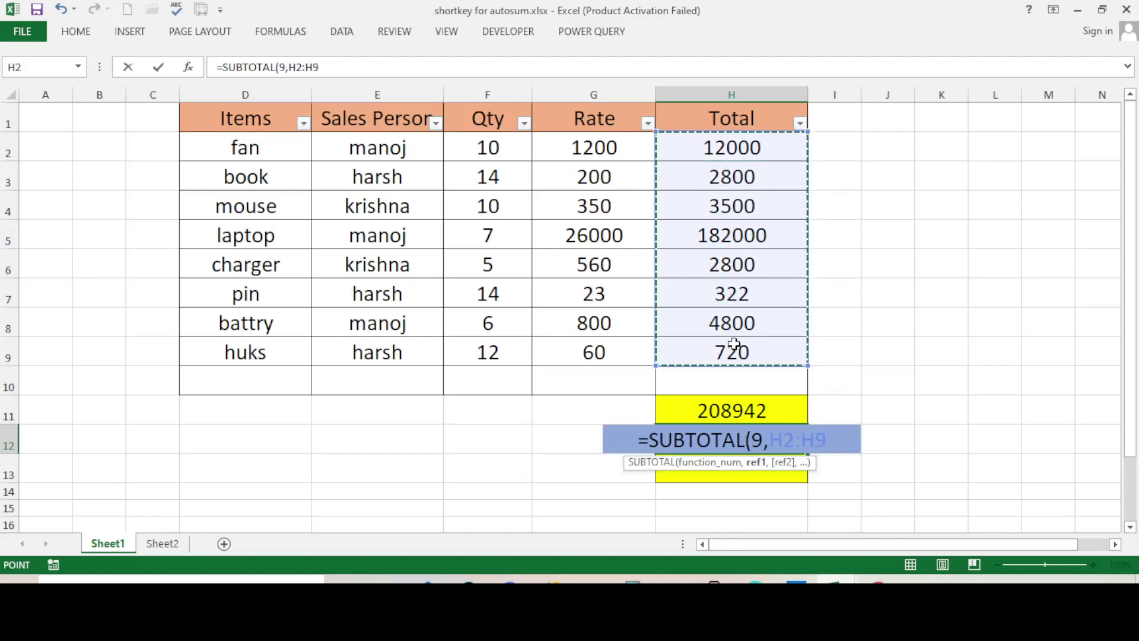
{"action": "key", "text": "Return"}
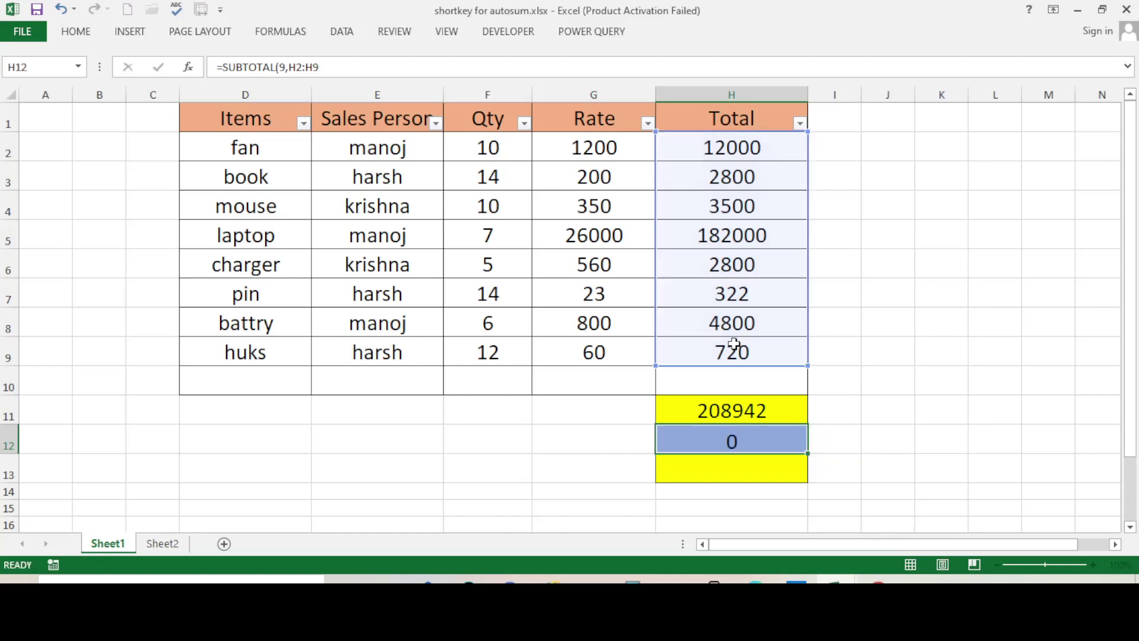
Inspect the SUM formula in H11 and the SUBTOTAL formula in H12
{"action": "left_click", "coordinate": [859, 401]}
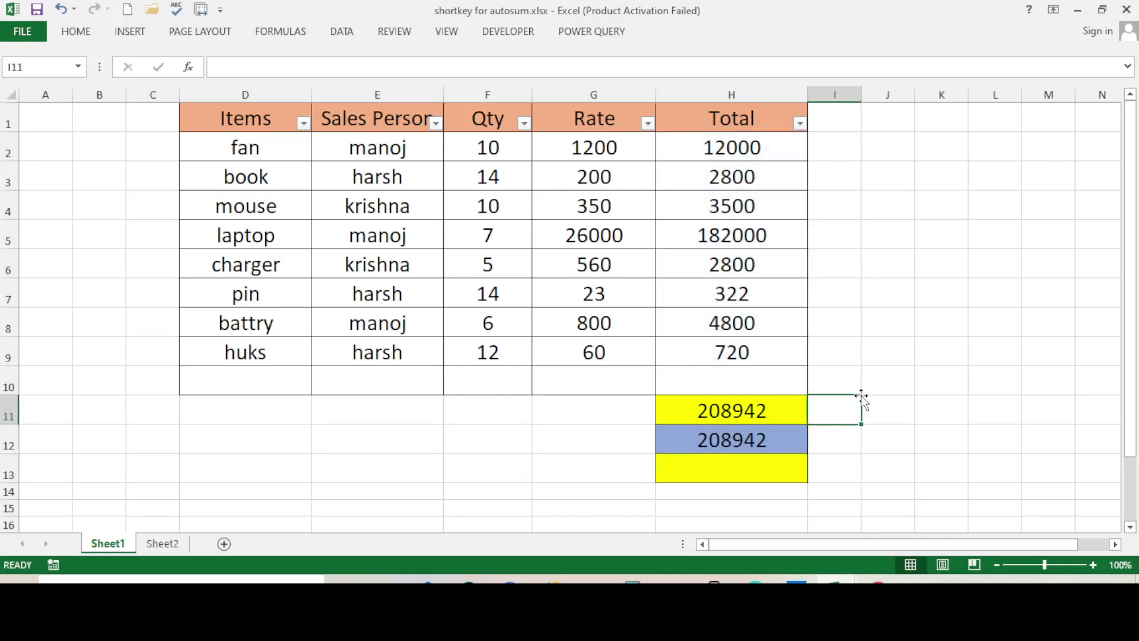
{"action": "left_click", "coordinate": [755, 418]}
{"action": "left_click", "coordinate": [745, 445]}
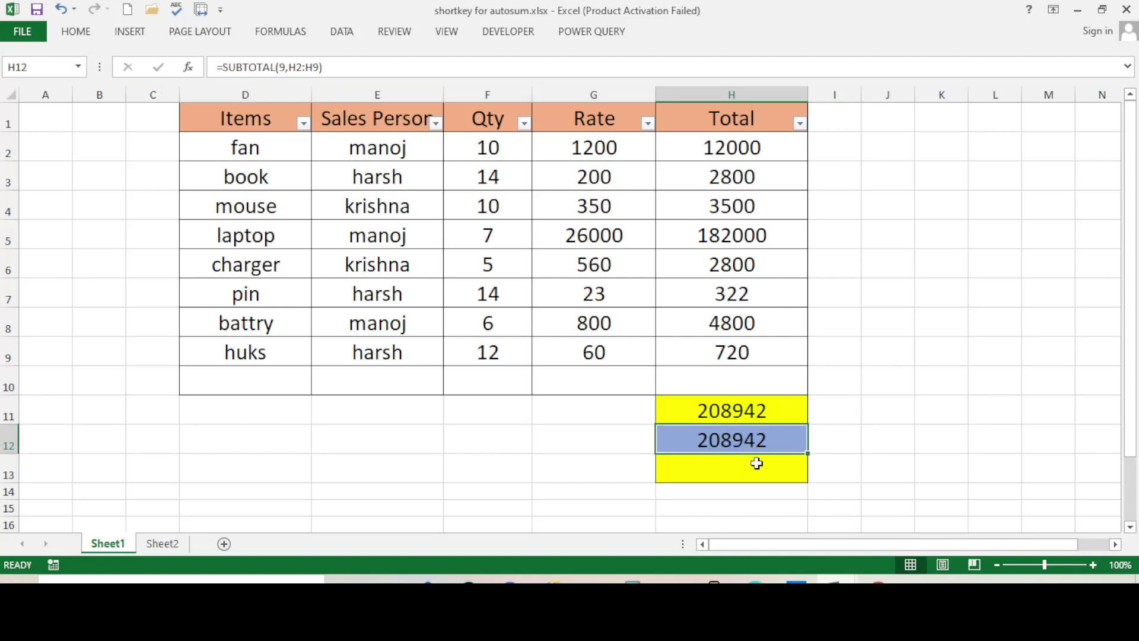
{"action": "left_click_drag", "start_coordinate": [789, 445], "coordinate": [743, 444]}
Filter Sales Person to a single salesperson, leaving two sales rows
{"action": "left_click", "coordinate": [384, 121]}
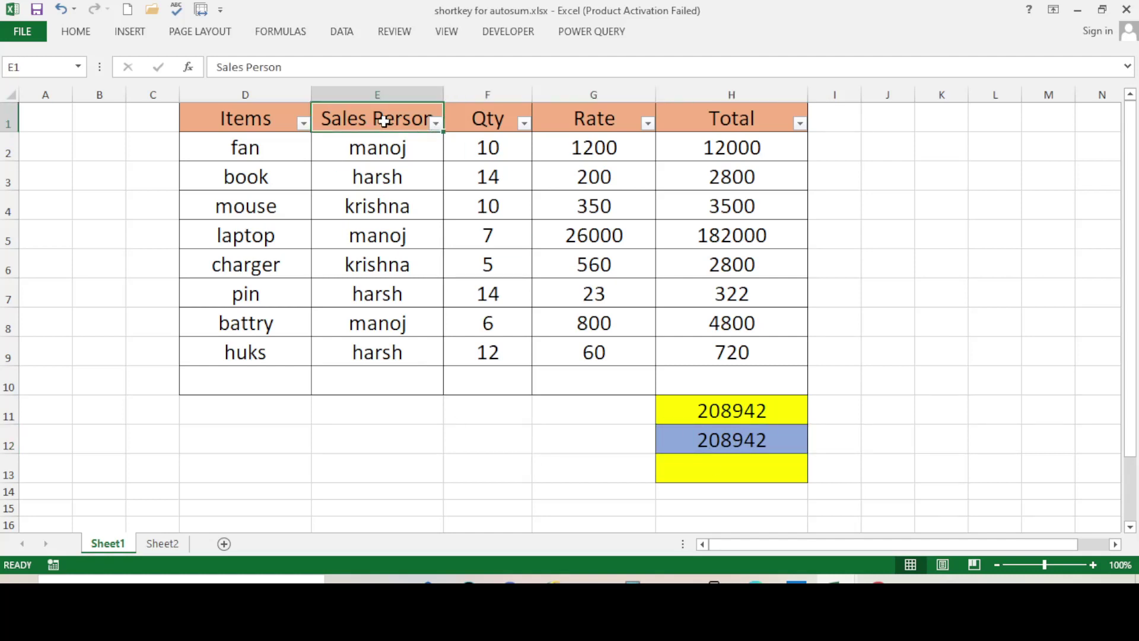
{"action": "left_click", "coordinate": [435, 123]}
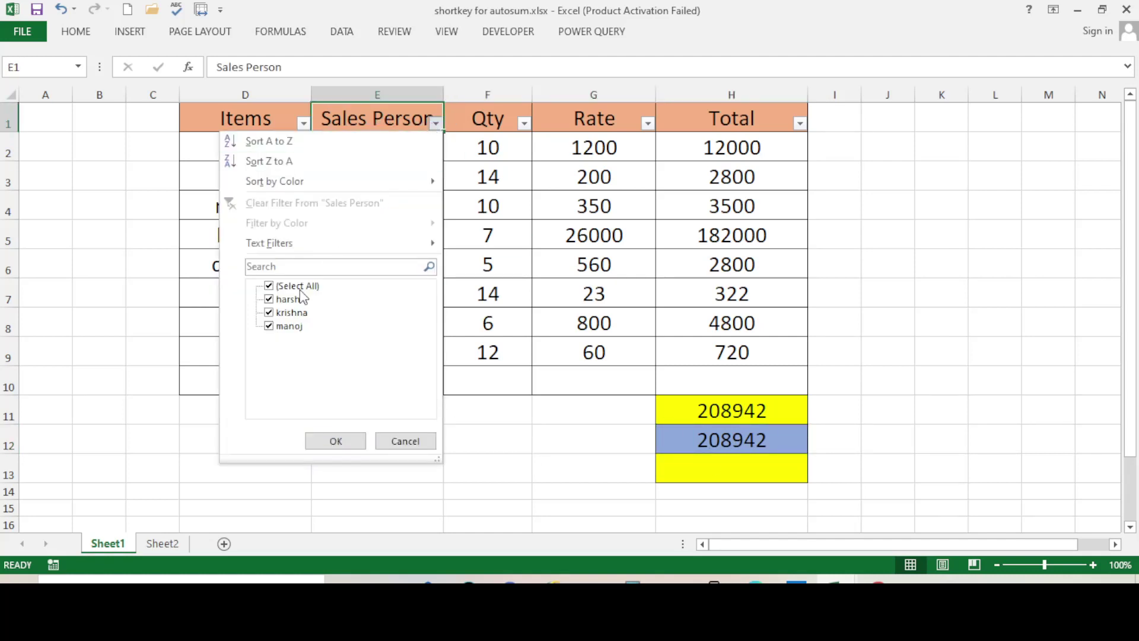
{"action": "left_click", "coordinate": [296, 289]}
{"action": "left_click", "coordinate": [279, 313]}
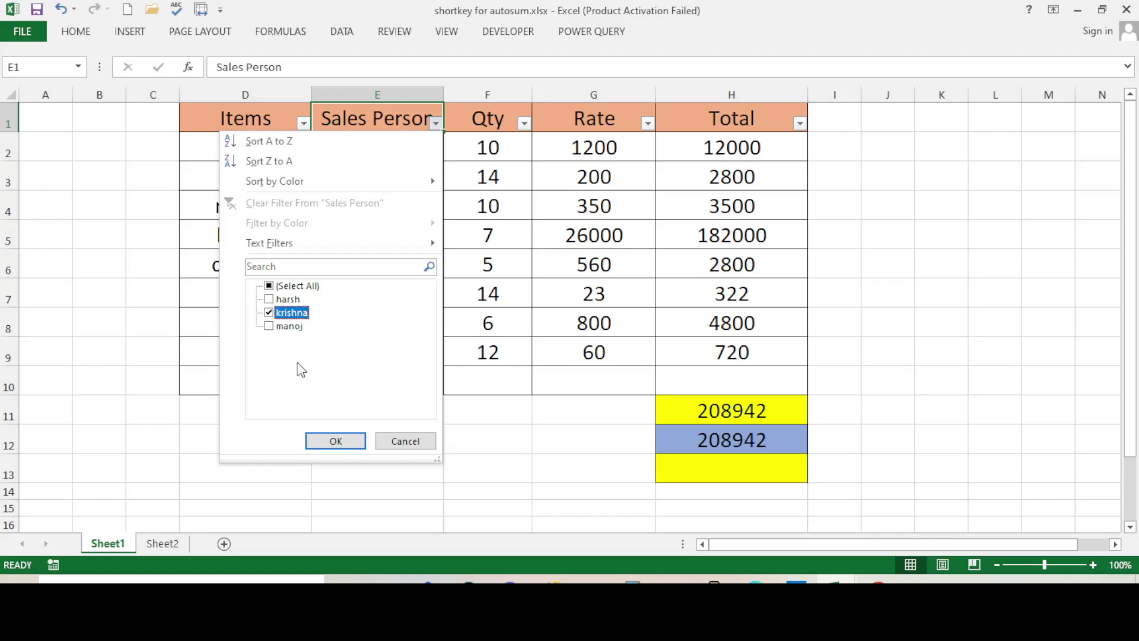
{"action": "left_click", "coordinate": [335, 441]}
Select the two visible Total values and check that H12's SUBTOTAL now reads 6300
{"action": "left_click", "coordinate": [458, 317]}
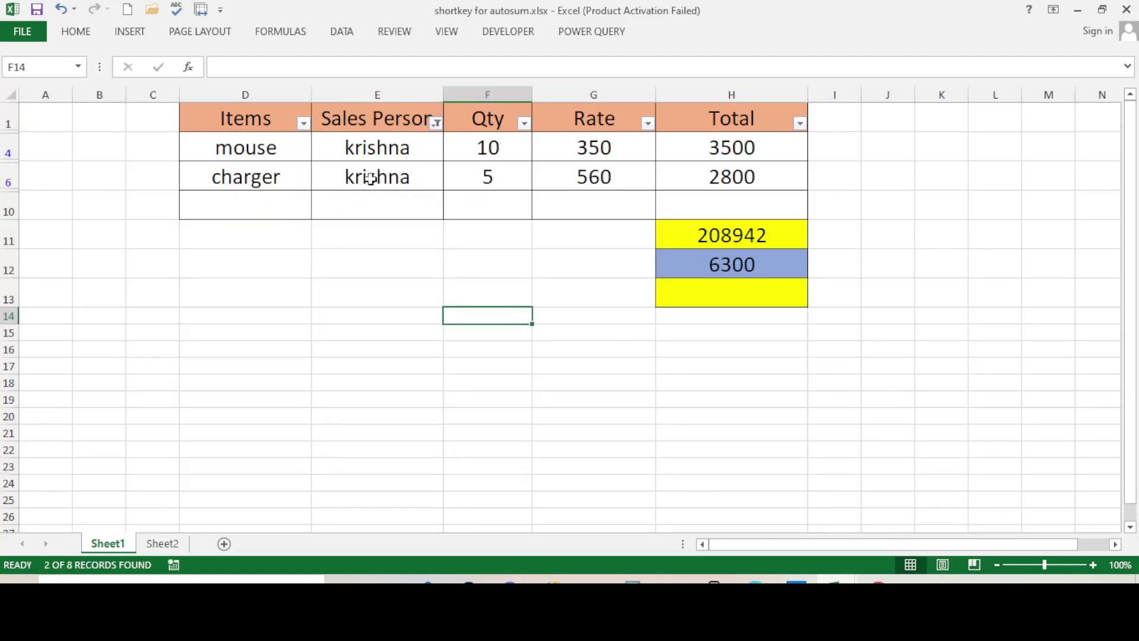
{"action": "left_click", "coordinate": [391, 146]}
{"action": "left_click", "coordinate": [384, 184]}
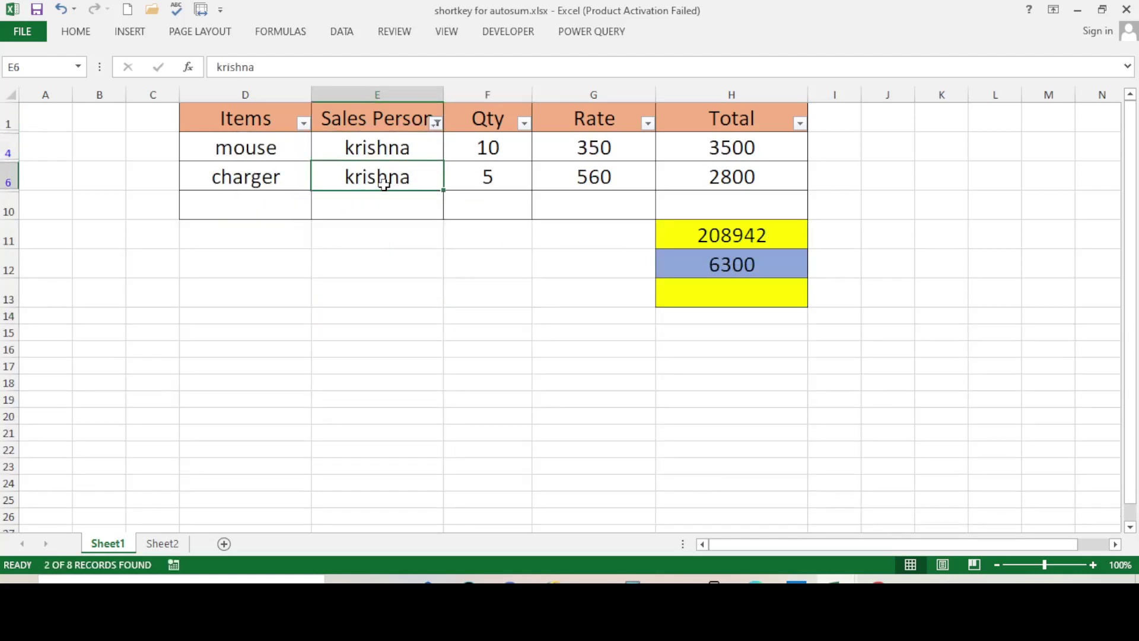
{"action": "left_click_drag", "start_coordinate": [735, 149], "coordinate": [735, 175]}
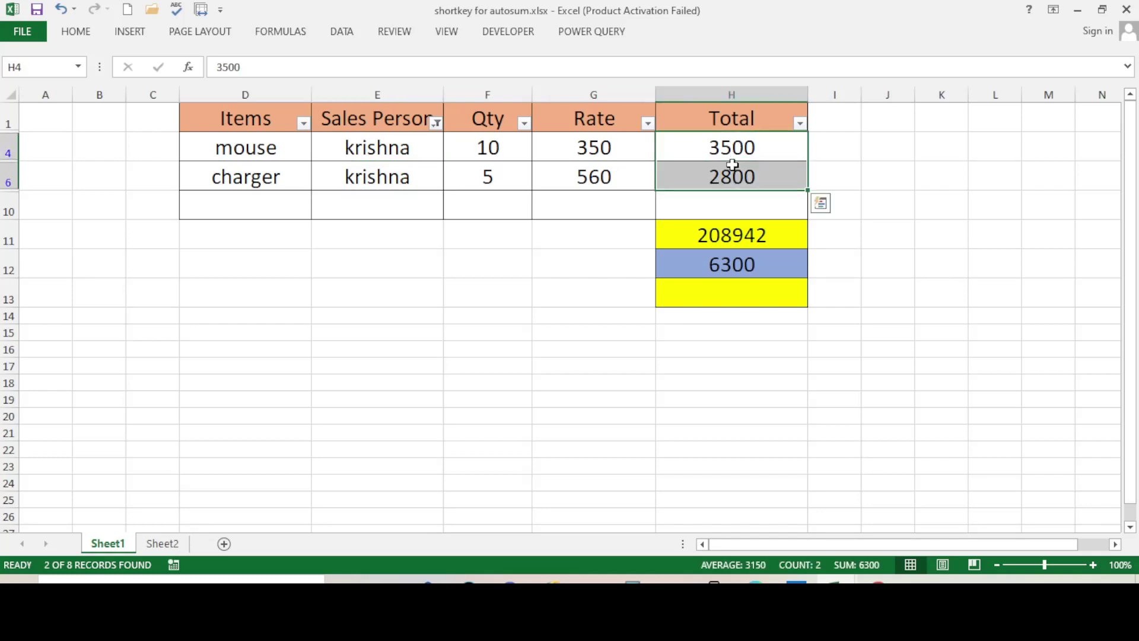
{"action": "left_click", "coordinate": [971, 203]}
{"action": "left_click", "coordinate": [731, 264]}
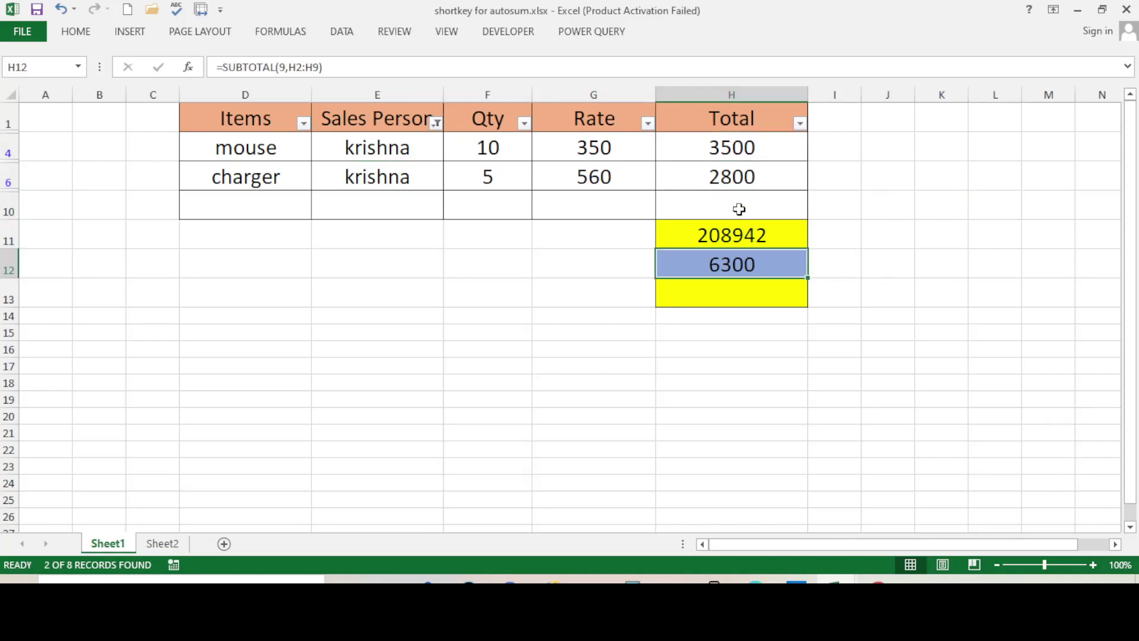
Compare H11's SUM, still 208942, against H12's SUBTOTAL of 6300
{"action": "left_click", "coordinate": [718, 230]}
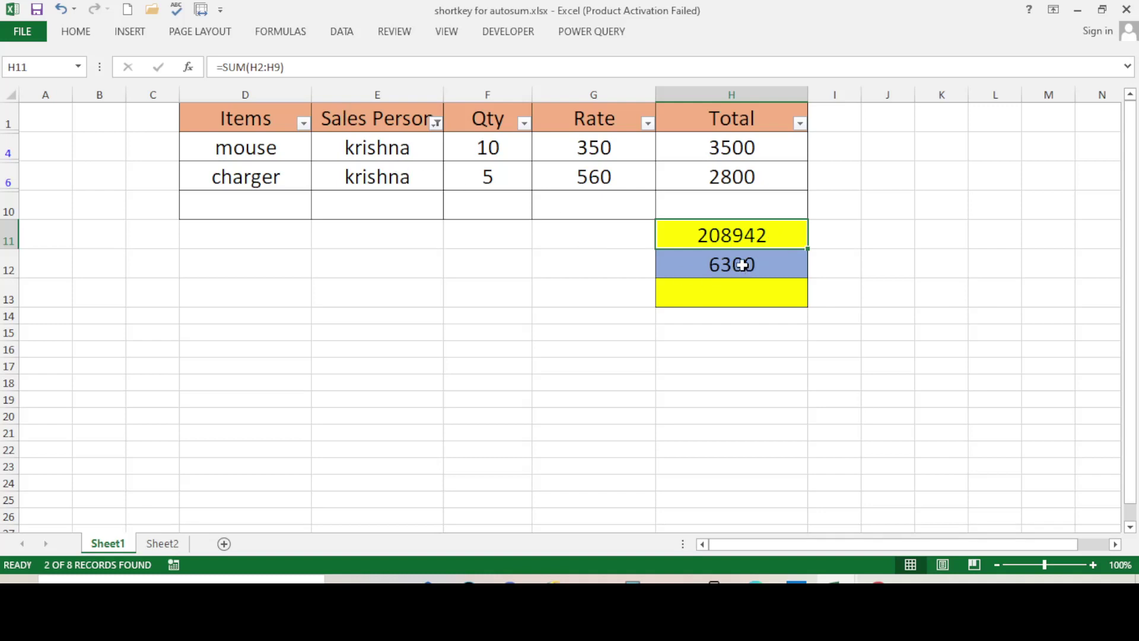
{"action": "left_click", "coordinate": [737, 265]}
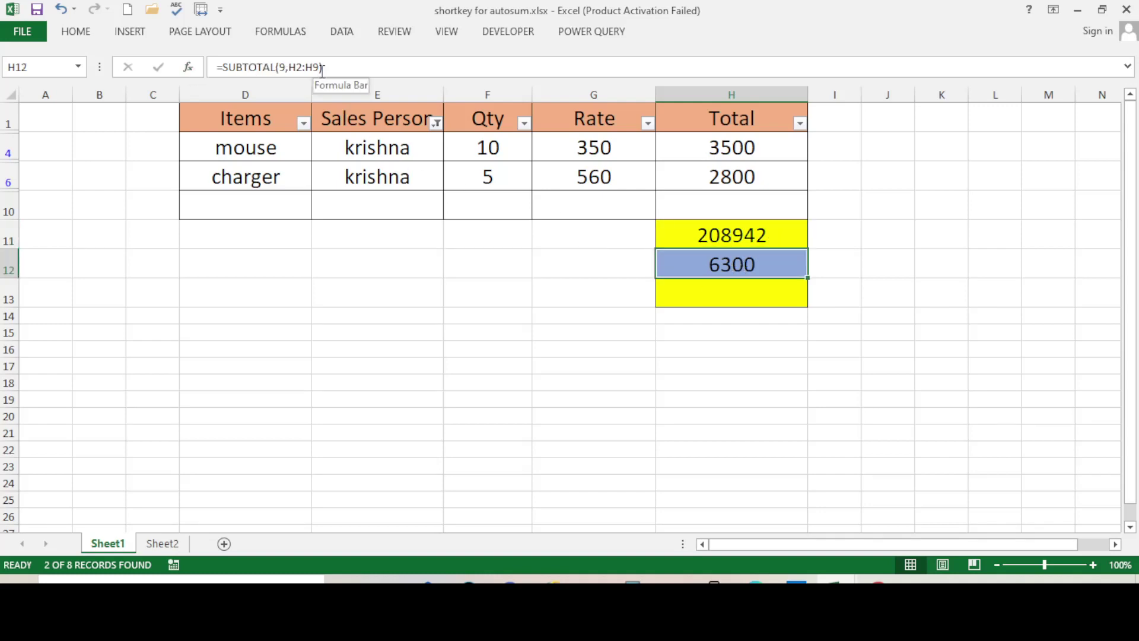
{"action": "left_click", "coordinate": [749, 286]}
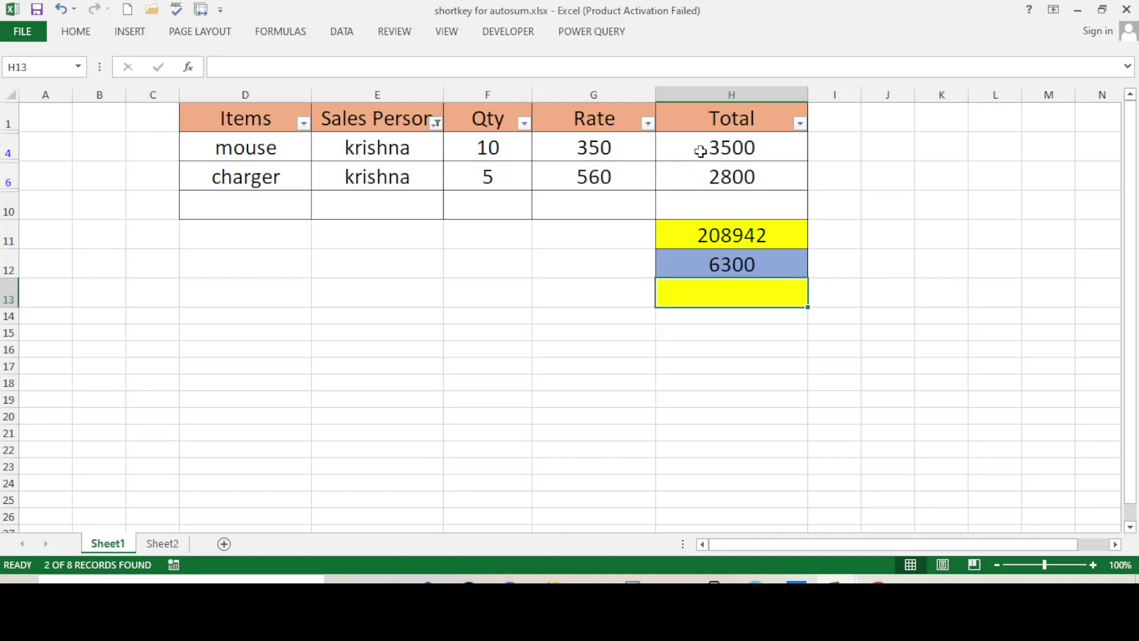
{"action": "mouse_move", "coordinate": [701, 151]}
{"action": "left_mouse_down"}
{"action": "mouse_move", "coordinate": [699, 172]}
{"action": "mouse_move", "coordinate": [753, 177]}
{"action": "left_mouse_up"}
{"action": "left_click", "coordinate": [758, 158]}
{"action": "left_click", "coordinate": [736, 270]}
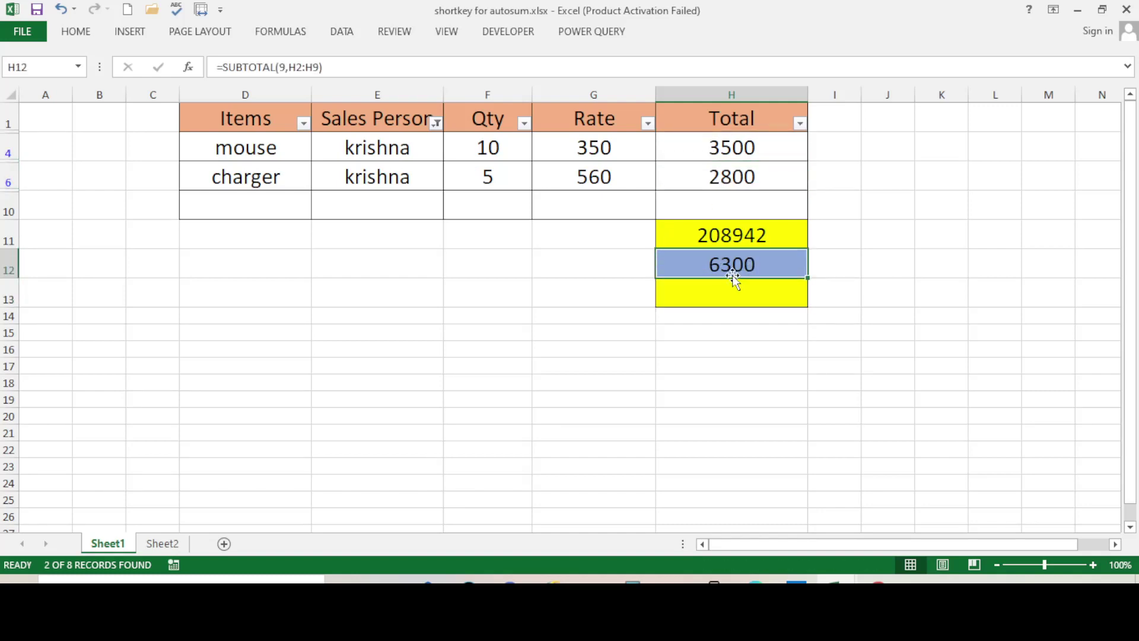
{"action": "left_click", "coordinate": [564, 362]}
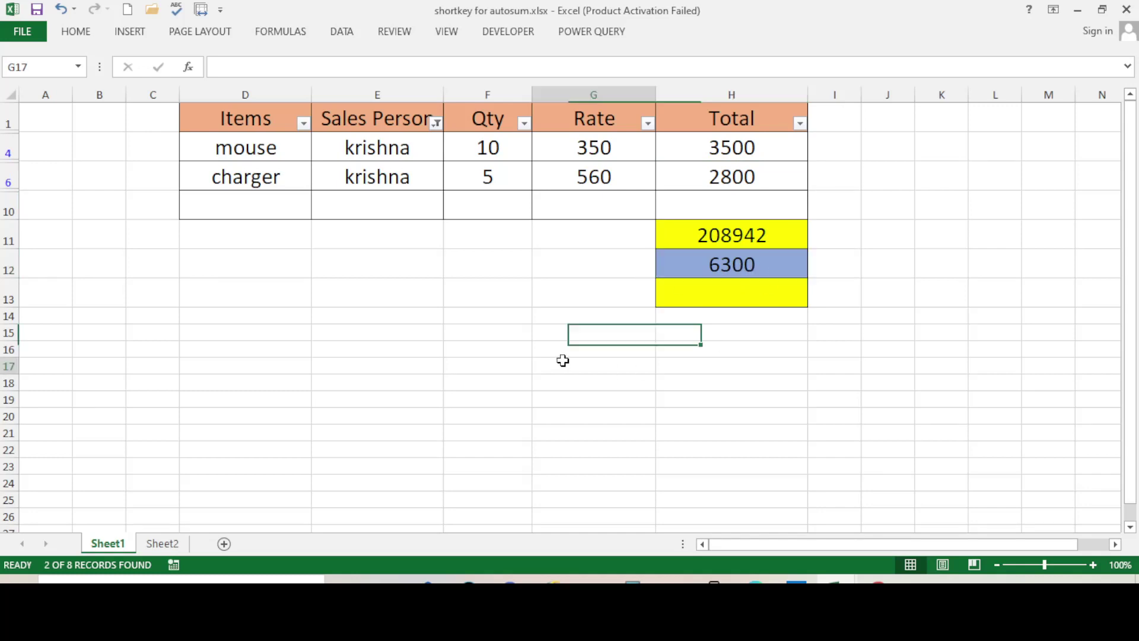
{"action": "left_click", "coordinate": [436, 123]}
Switch the Sales Person filter to a different salesperson, so the H12 SUBTOTAL becomes 3842
{"action": "left_click", "coordinate": [270, 286]}
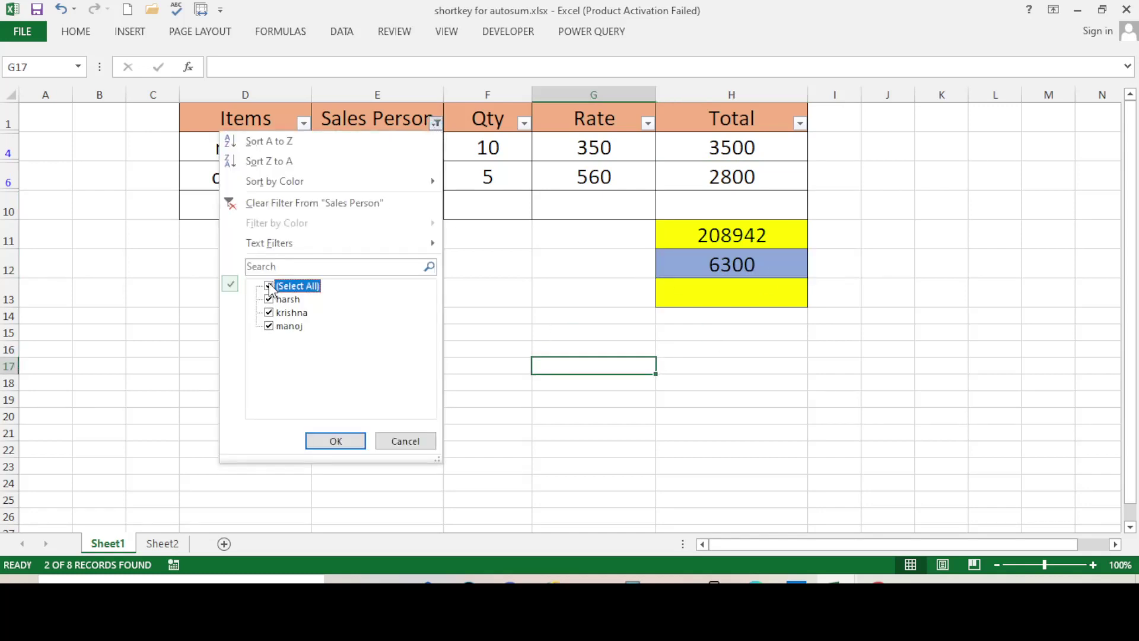
{"action": "left_click", "coordinate": [269, 286]}
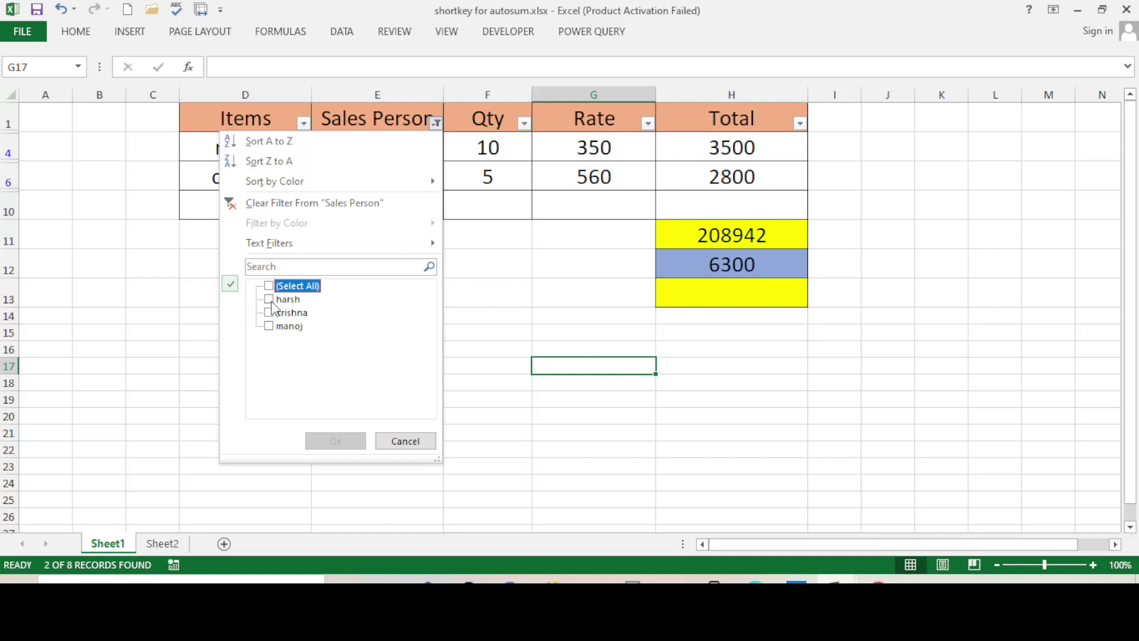
{"action": "left_click", "coordinate": [269, 299]}
{"action": "left_click", "coordinate": [336, 441]}
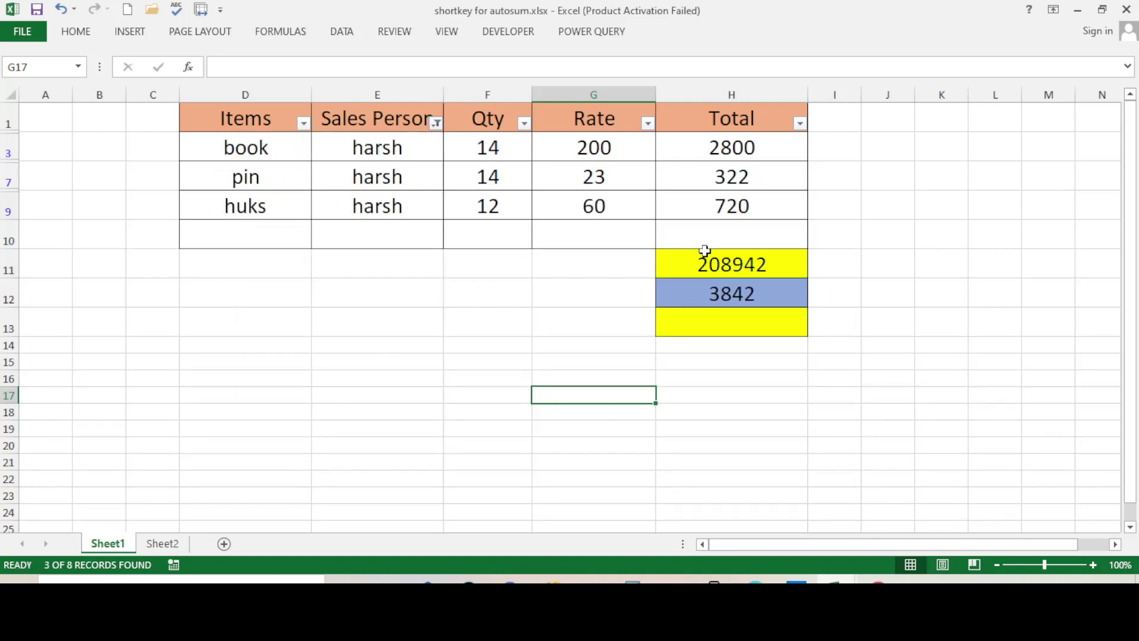
{"action": "left_click", "coordinate": [702, 298]}
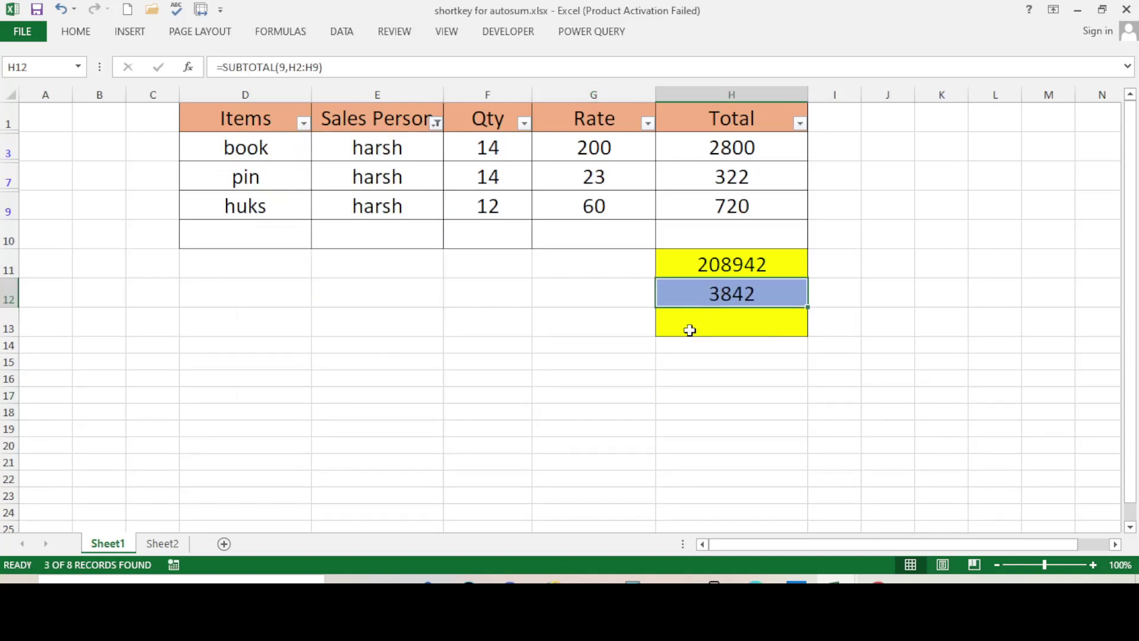
{"action": "left_click", "coordinate": [693, 330]}
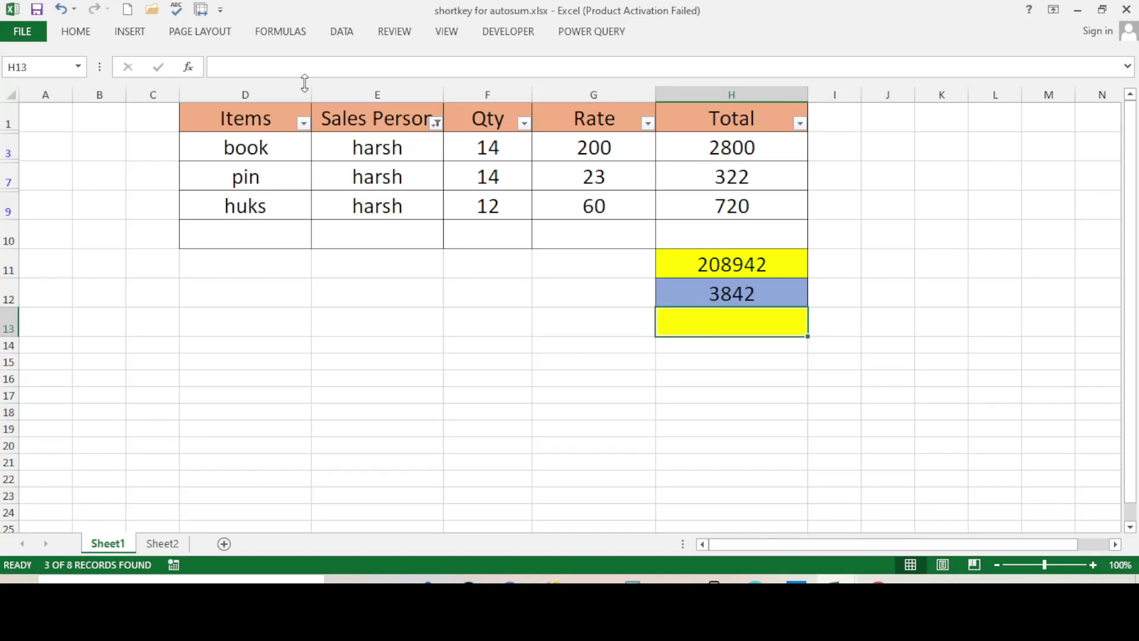
Tick every salesperson again so all eight rows show and both totals read 208942
{"action": "left_click", "coordinate": [436, 123]}
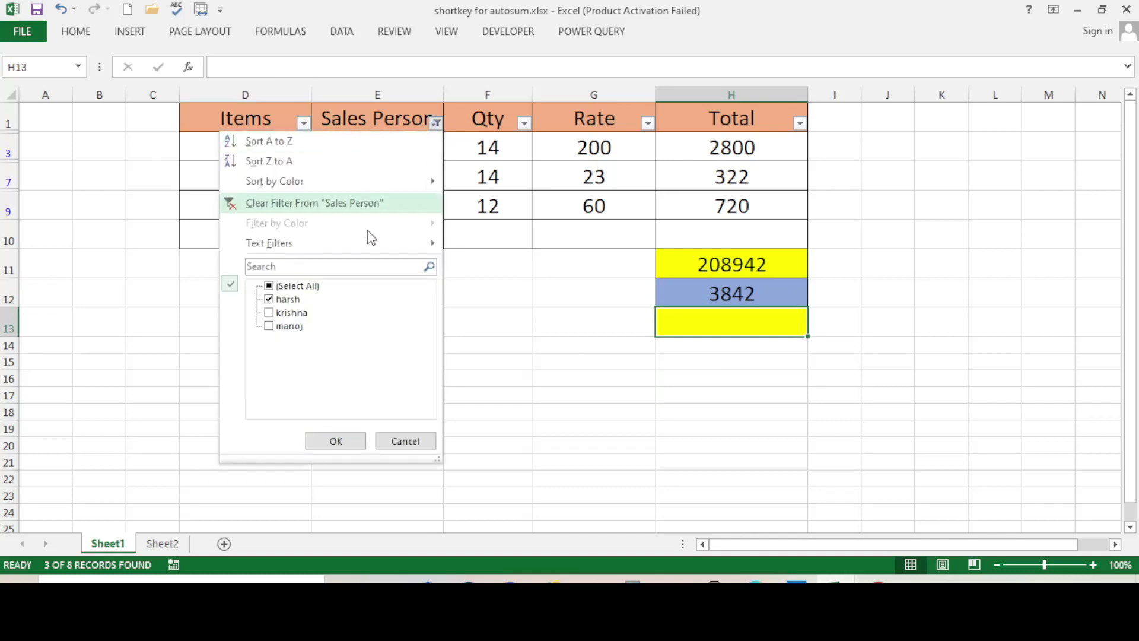
{"action": "left_click", "coordinate": [295, 287]}
{"action": "left_click", "coordinate": [336, 441]}
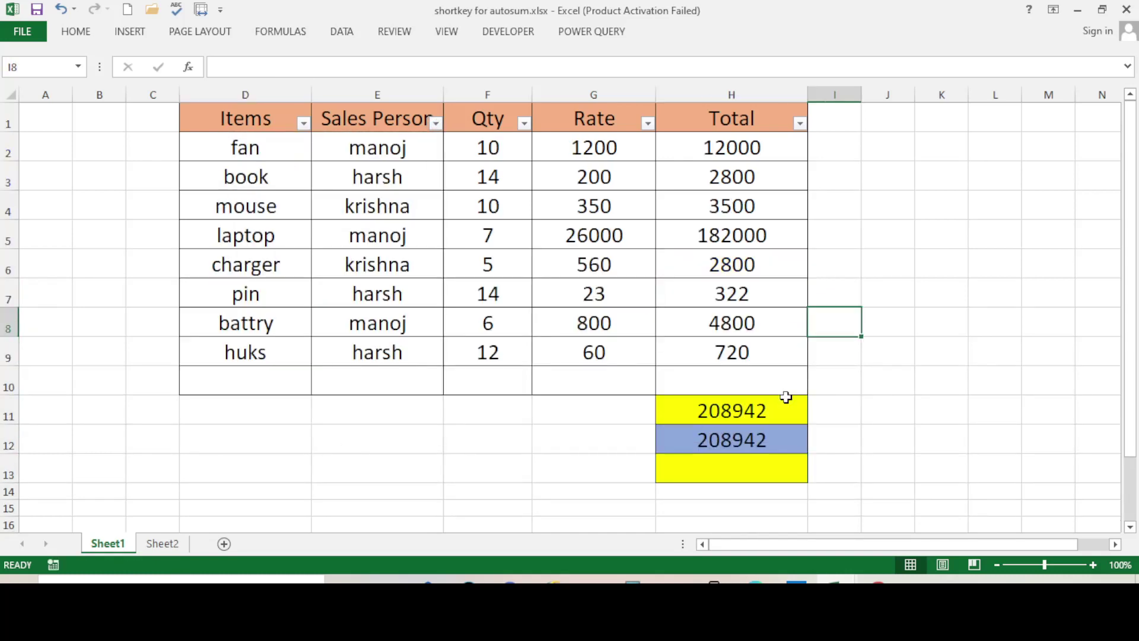
Start a SUBTOTAL formula in H13 and browse its function-number list
{"action": "left_click", "coordinate": [711, 470]}
{"action": "type", "text": "="}
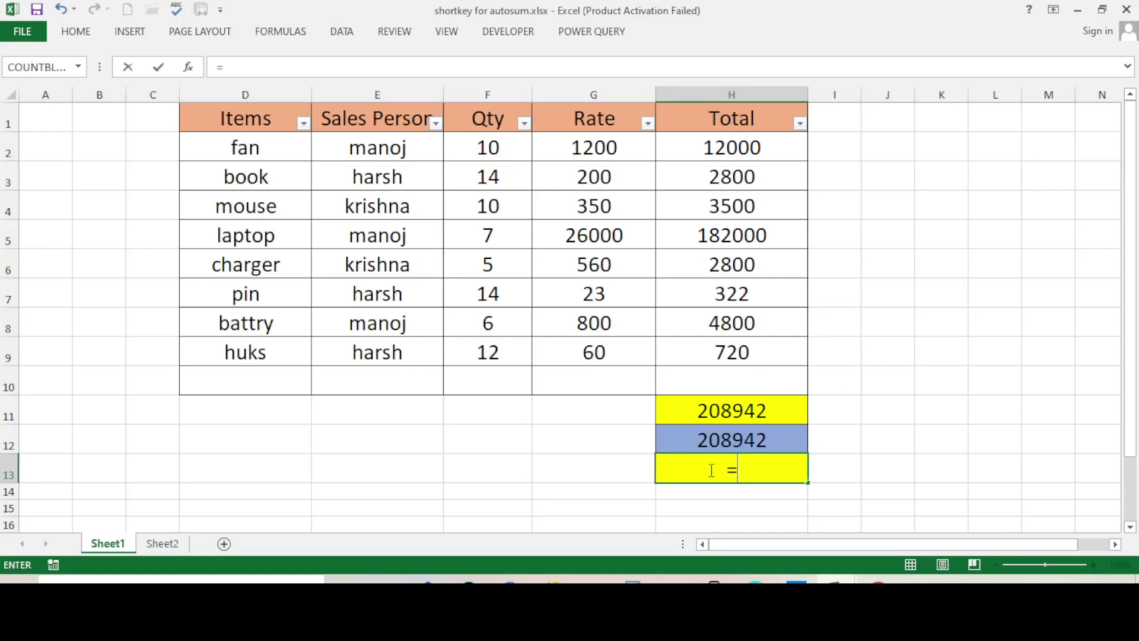
{"action": "type", "text": "sun"}
{"action": "key", "text": "BackSpace"}
{"action": "type", "text": "b"}
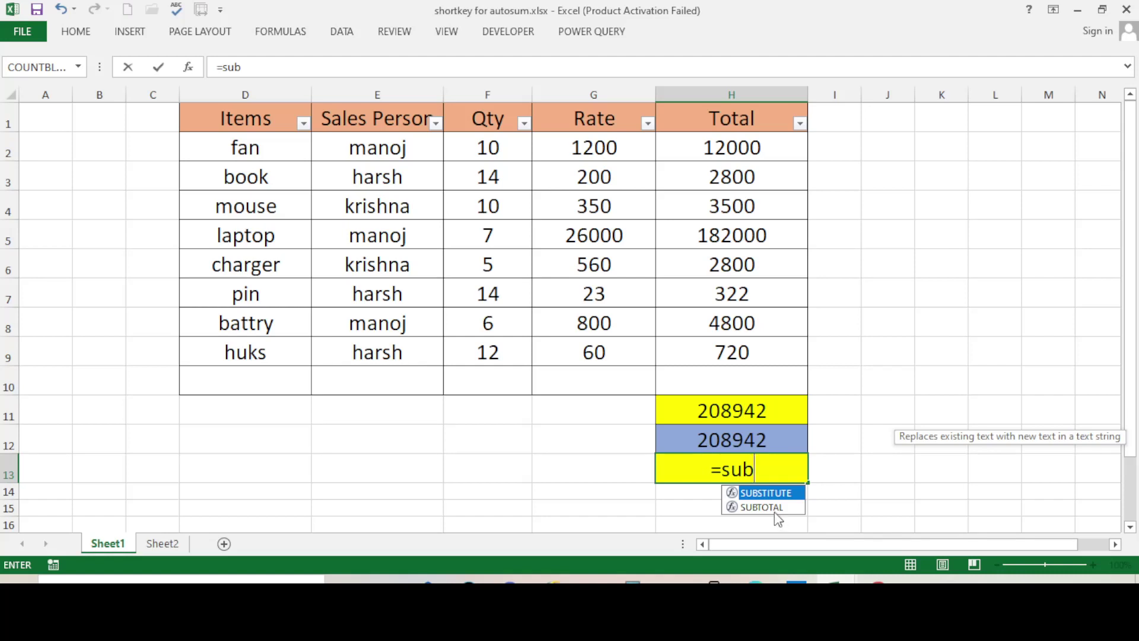
{"action": "double_click", "coordinate": [778, 508]}
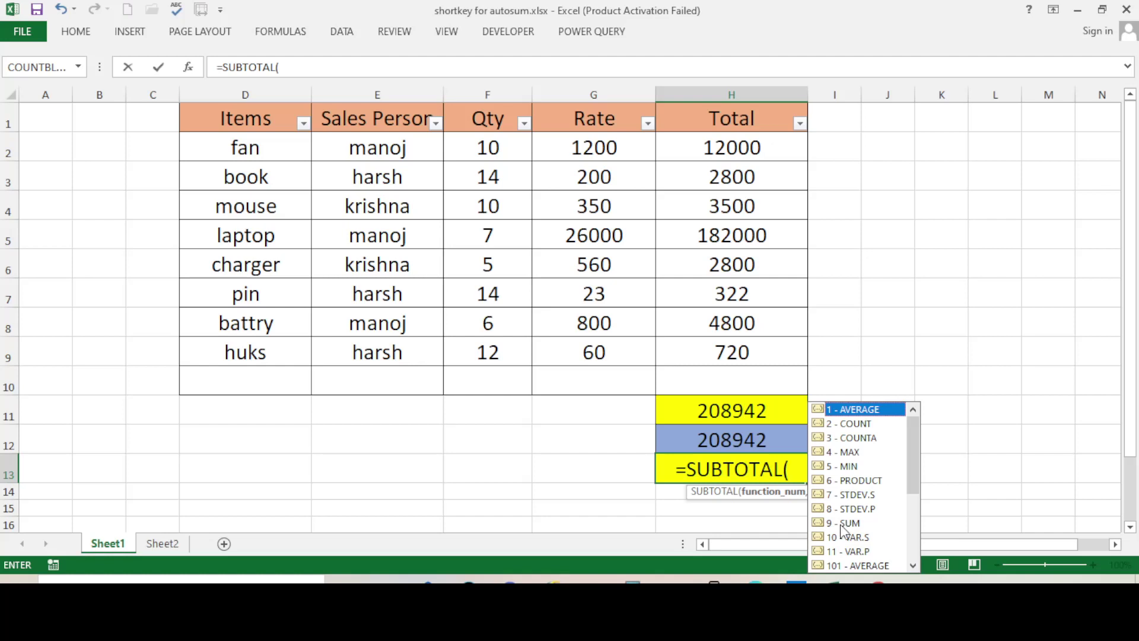
{"action": "scroll", "coordinate": [875, 501], "scroll_direction": "down", "scroll_amount": 2}
{"action": "scroll", "coordinate": [872, 498], "scroll_direction": "down", "scroll_amount": 2}
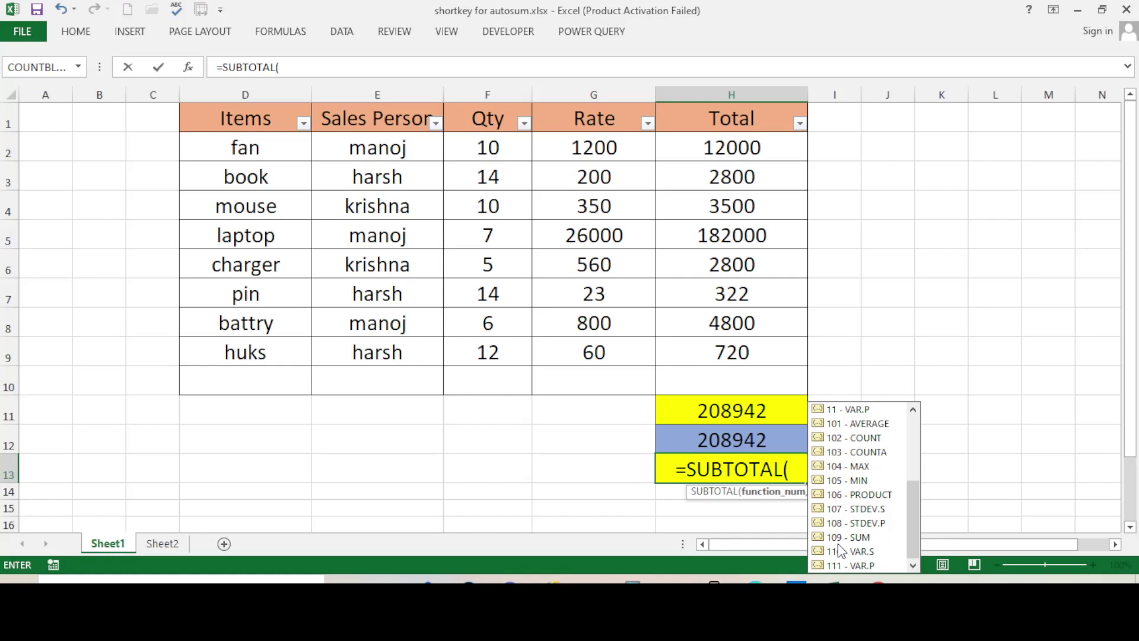
{"action": "scroll", "coordinate": [911, 531], "scroll_direction": "up", "scroll_amount": 2}
{"action": "scroll", "coordinate": [890, 493], "scroll_direction": "up", "scroll_amount": 2}
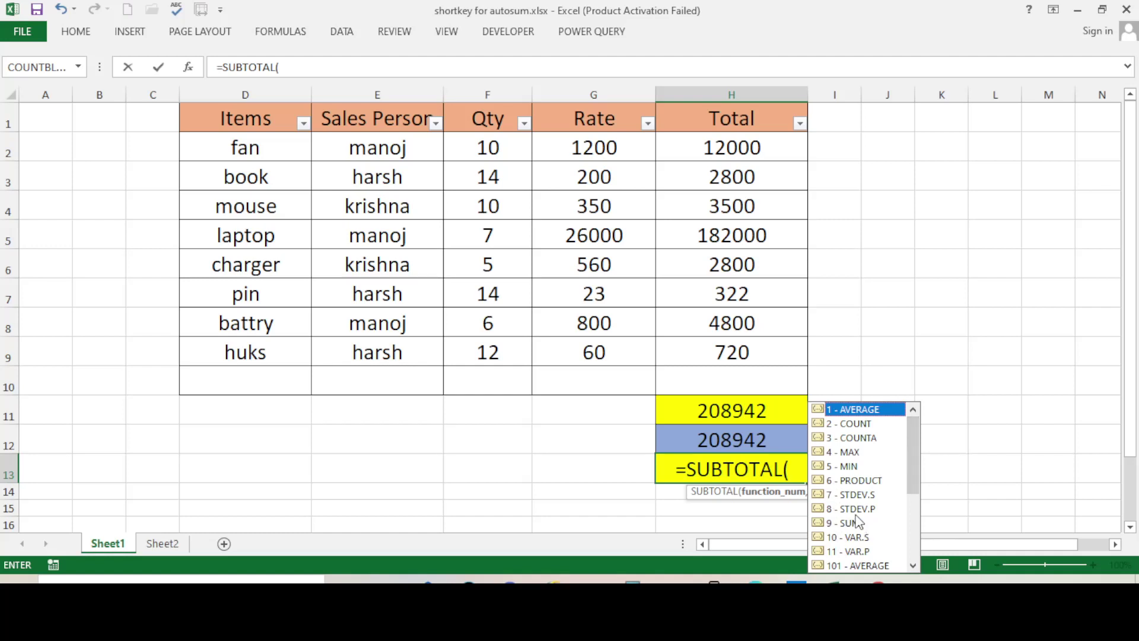
Complete H13 as =SUBTOTAL(109,H2:H9), showing 208942
{"action": "left_click_drag", "start_coordinate": [916, 456], "coordinate": [922, 527]}
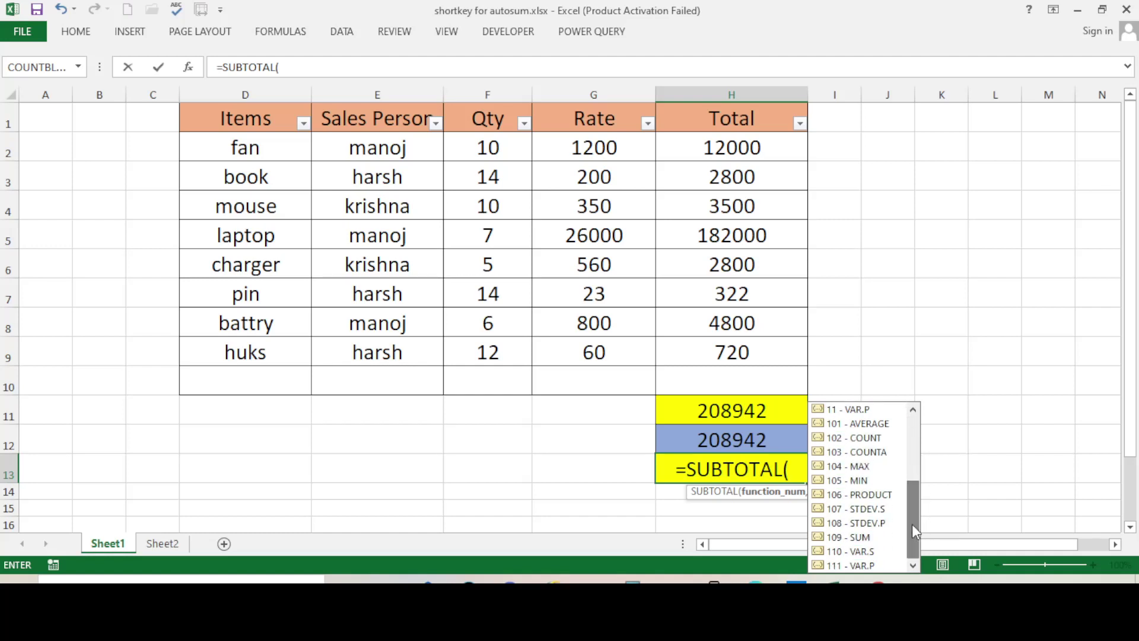
{"action": "left_click", "coordinate": [844, 538]}
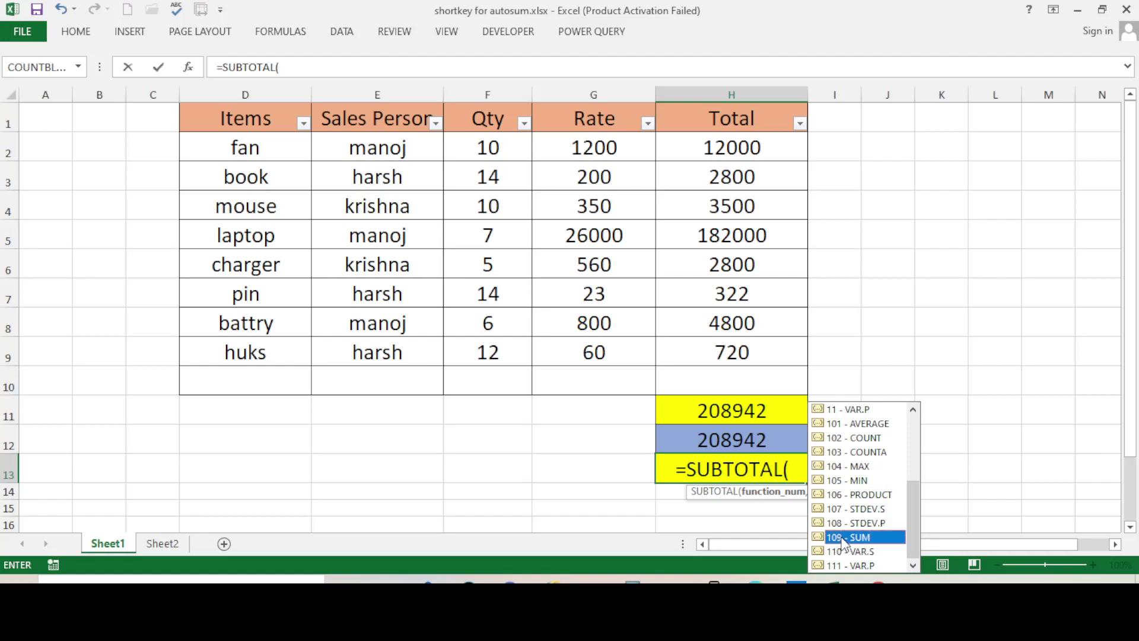
{"action": "double_click", "coordinate": [843, 537]}
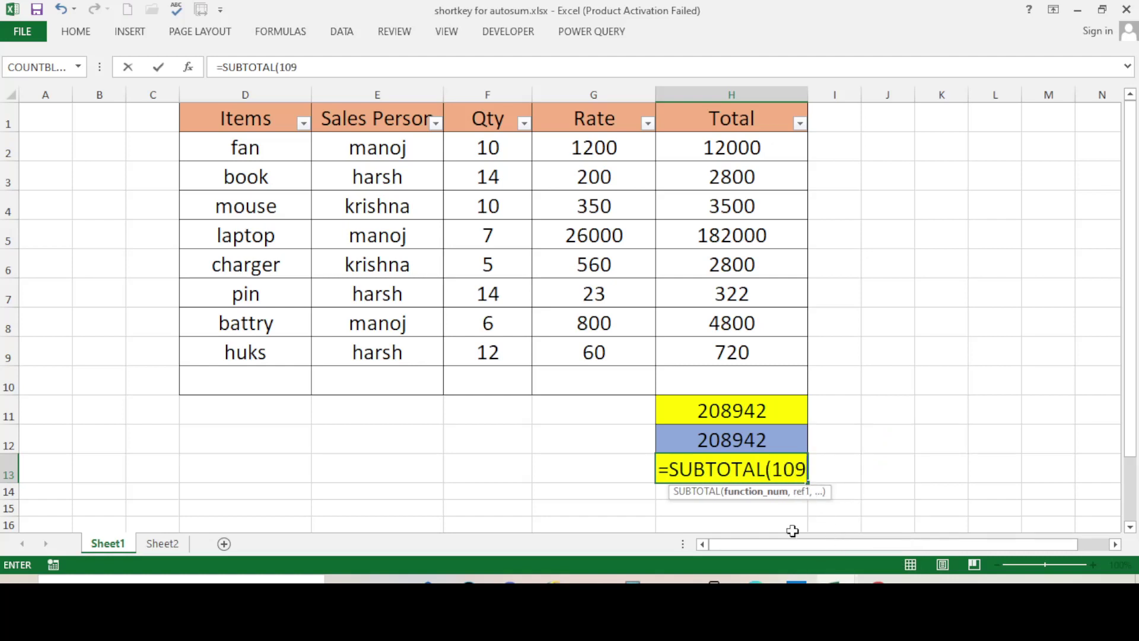
{"action": "type", "text": ","}
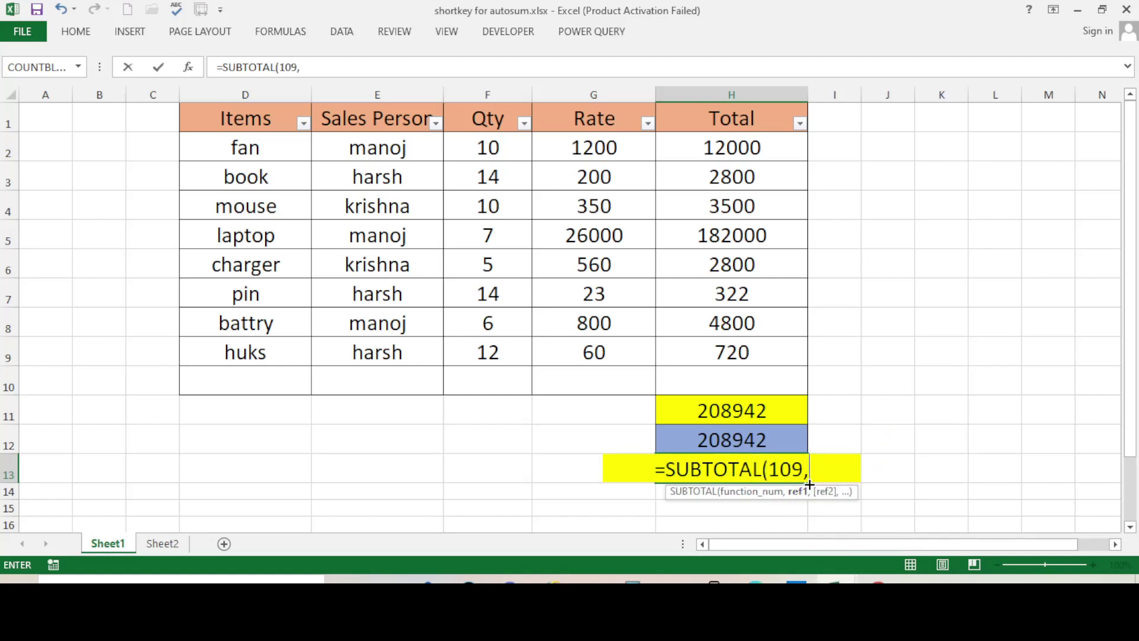
{"action": "left_click_drag", "start_coordinate": [748, 148], "coordinate": [746, 352]}
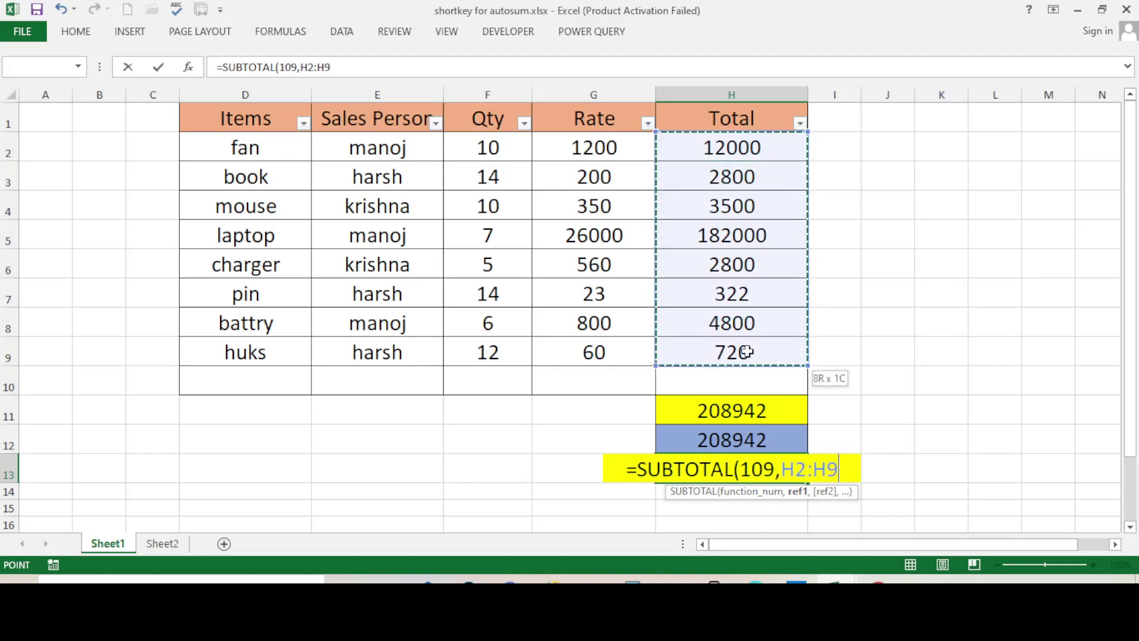
{"action": "key", "text": "Return"}
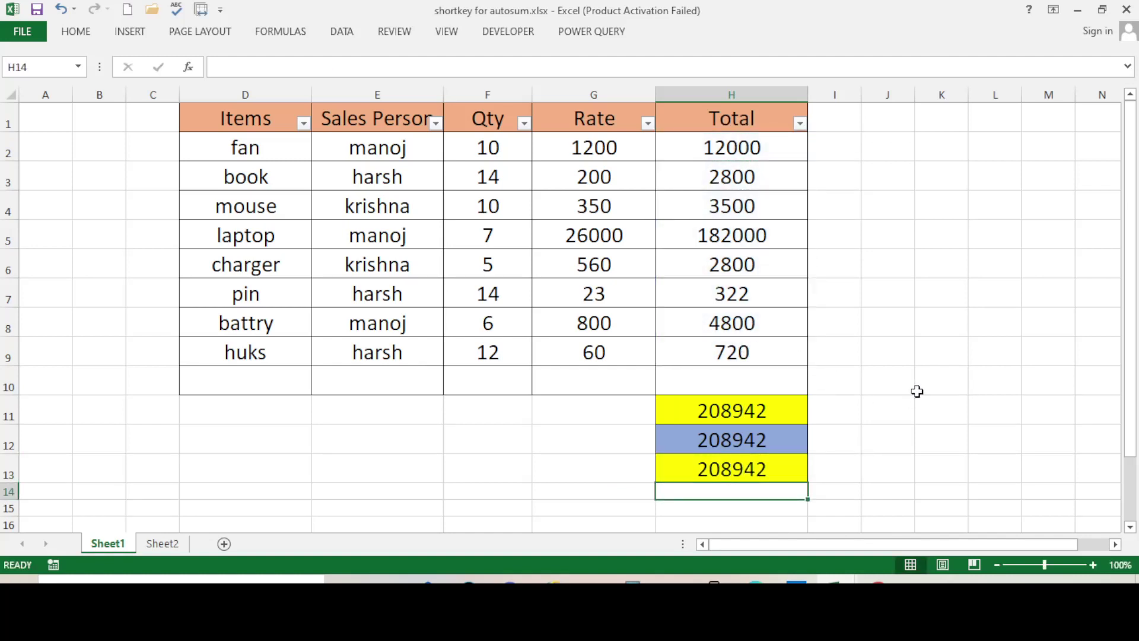
{"action": "left_click", "coordinate": [917, 391]}
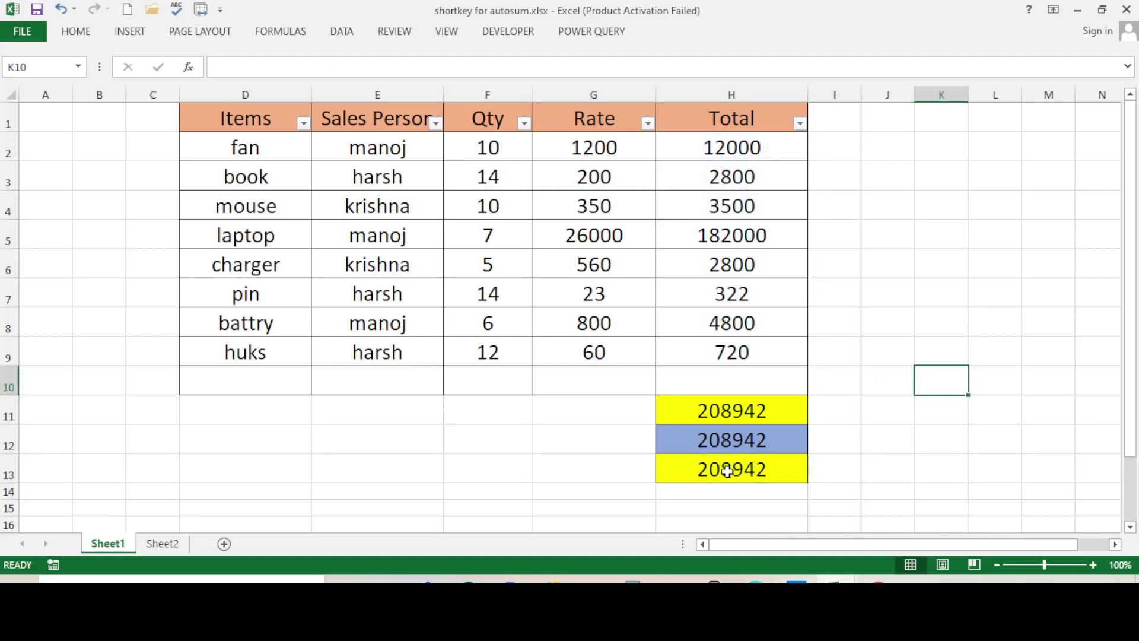
{"action": "left_click", "coordinate": [435, 123]}
{"action": "left_click", "coordinate": [285, 292]}
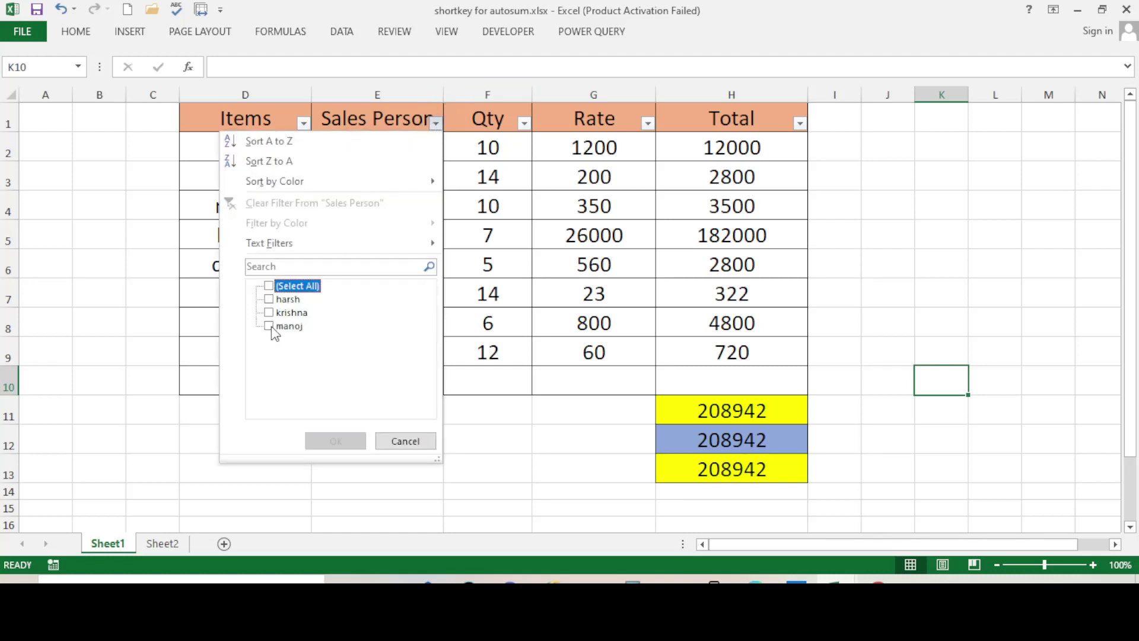
{"action": "left_click", "coordinate": [269, 312]}
{"action": "left_click", "coordinate": [332, 440]}
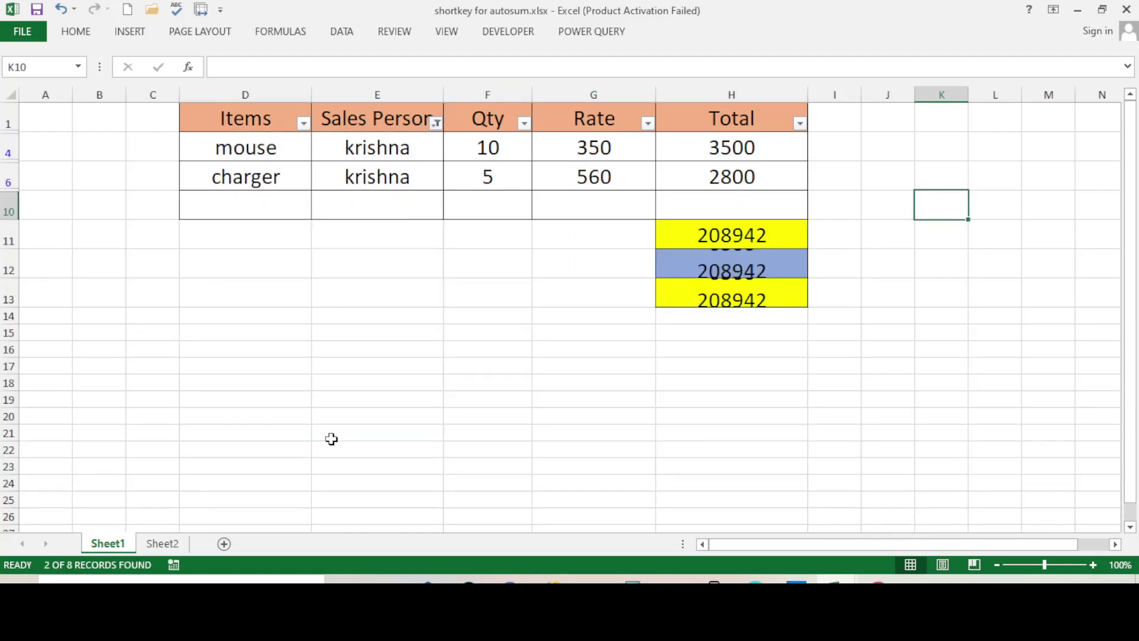
{"action": "left_click", "coordinate": [706, 365]}
{"action": "left_click_drag", "start_coordinate": [735, 261], "coordinate": [738, 283]}
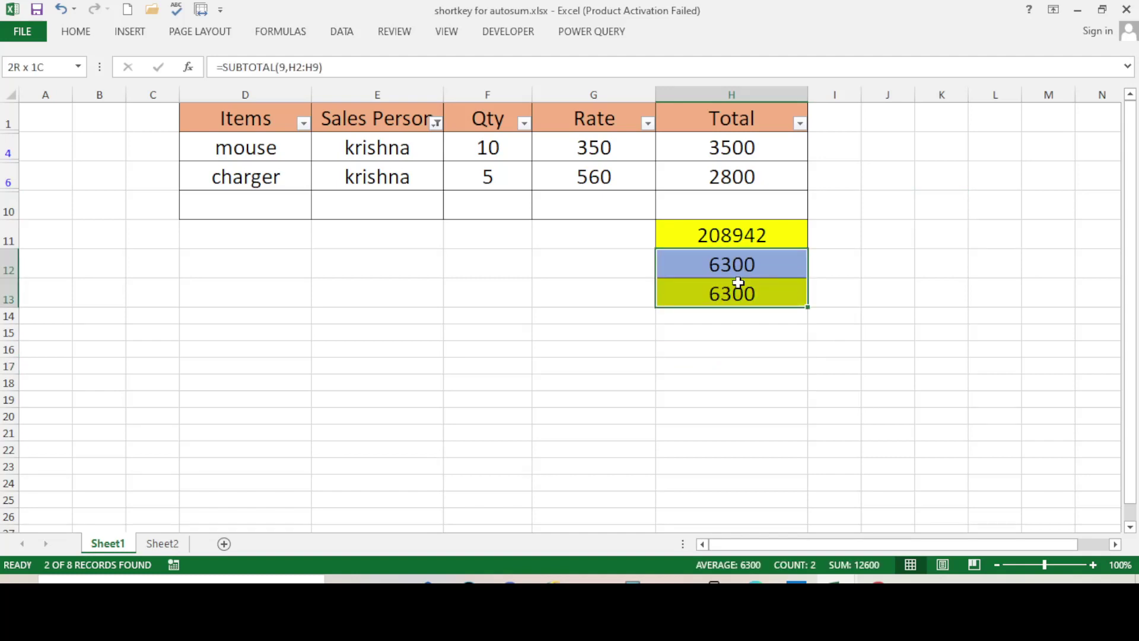
{"action": "left_click", "coordinate": [621, 343]}
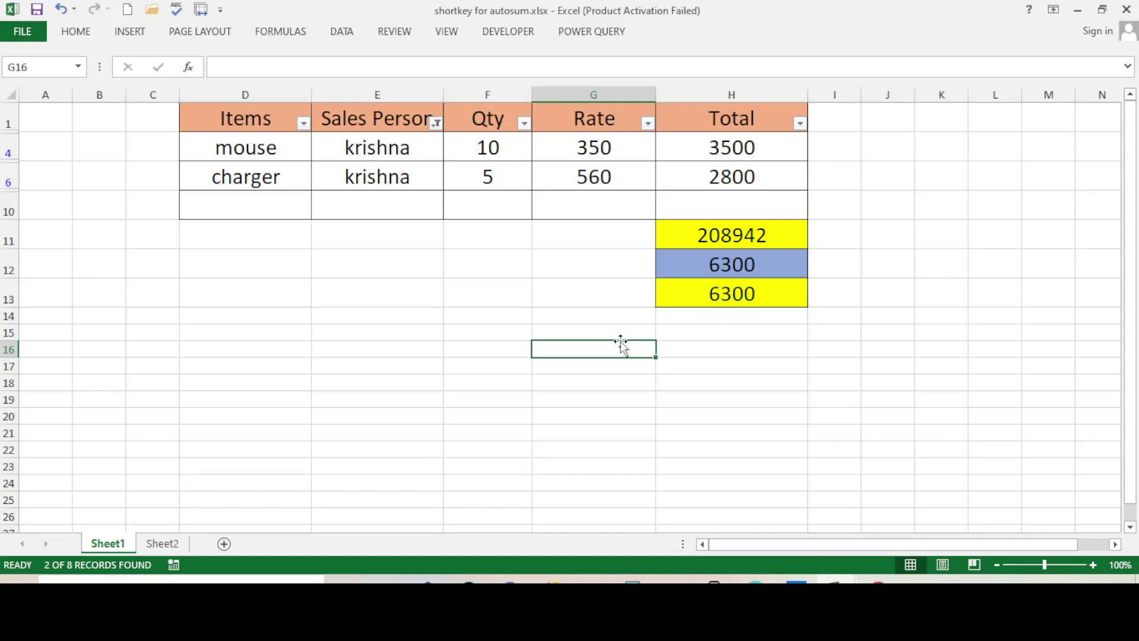
{"action": "left_click", "coordinate": [435, 123]}
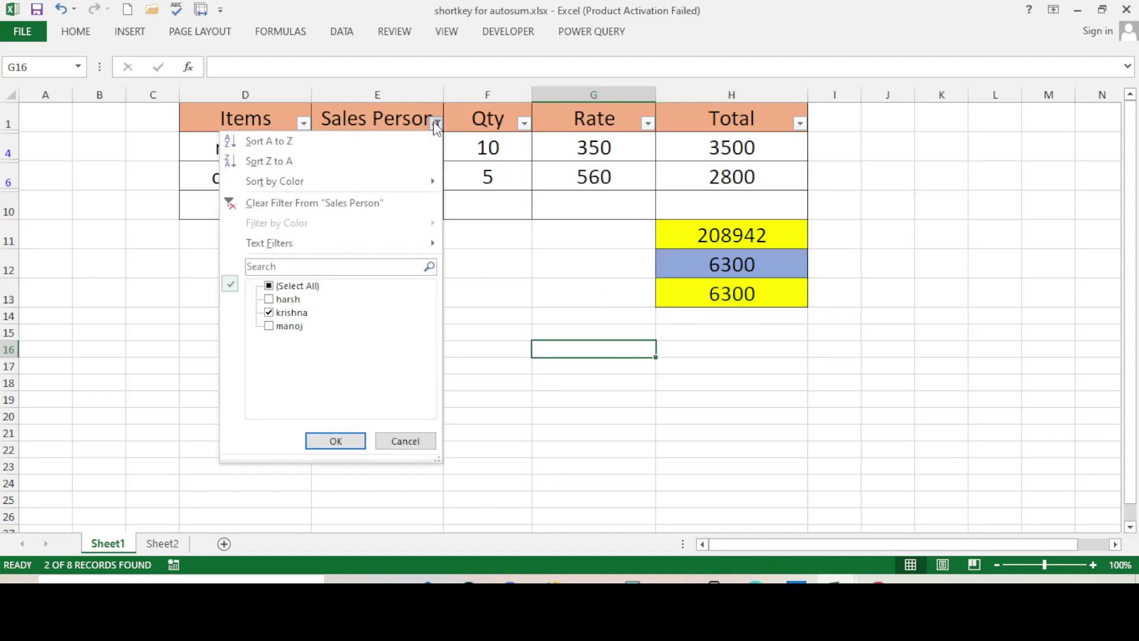
{"action": "left_click", "coordinate": [279, 286]}
{"action": "left_click", "coordinate": [332, 441]}
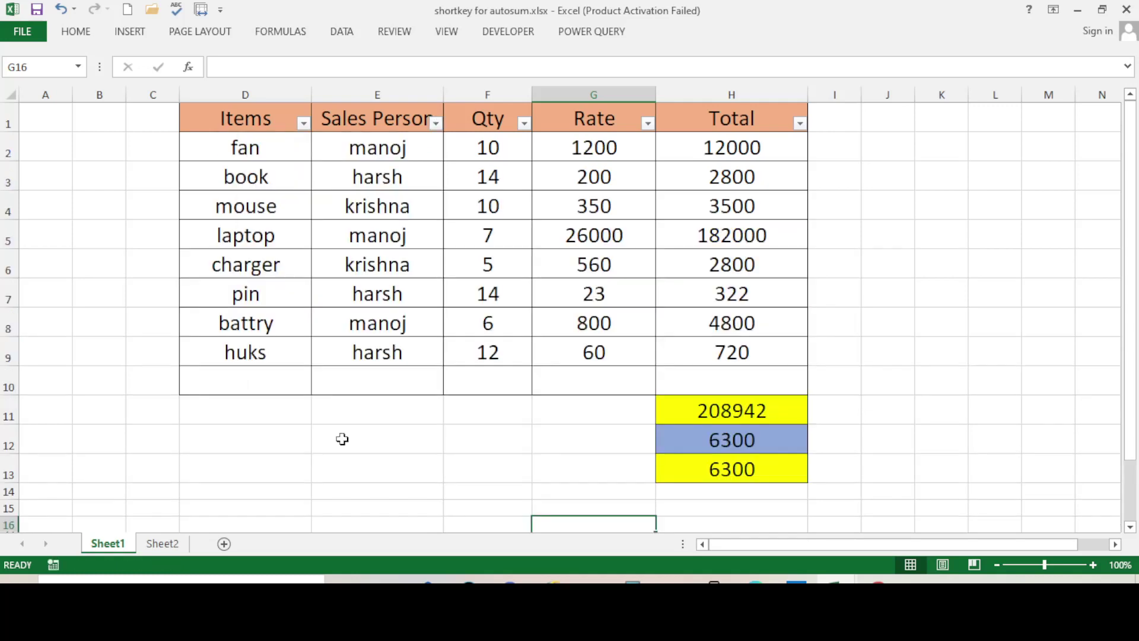
{"action": "left_click", "coordinate": [920, 266]}
{"action": "left_click", "coordinate": [293, 243]}
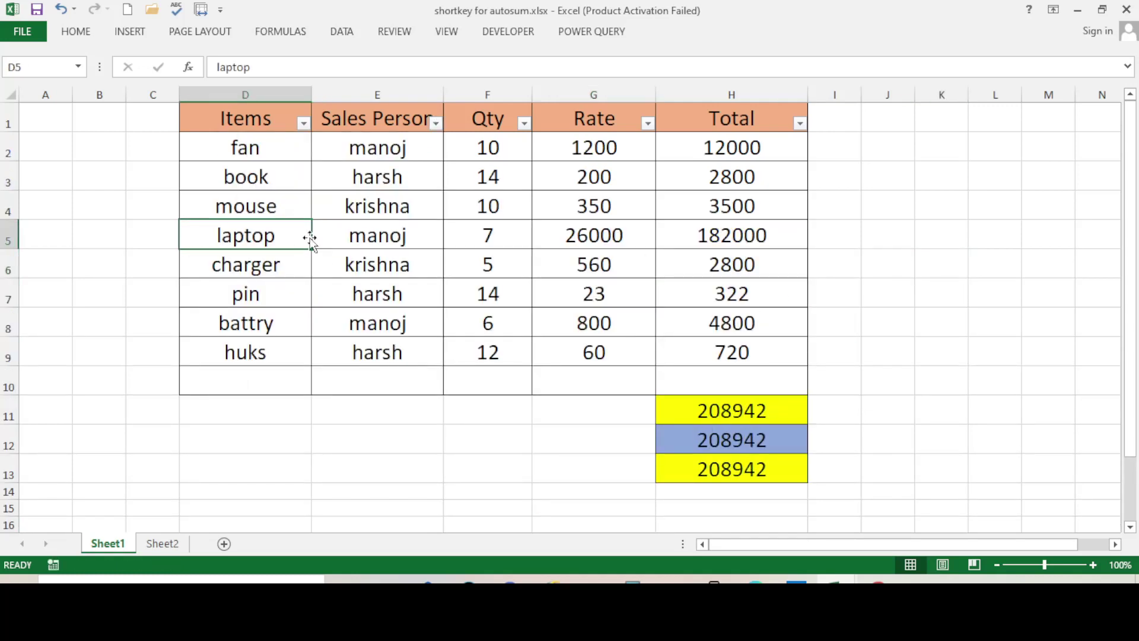
Hide row 5, the laptop row, of the sales table
{"action": "left_click", "coordinate": [397, 233]}
{"action": "left_click", "coordinate": [5, 239]}
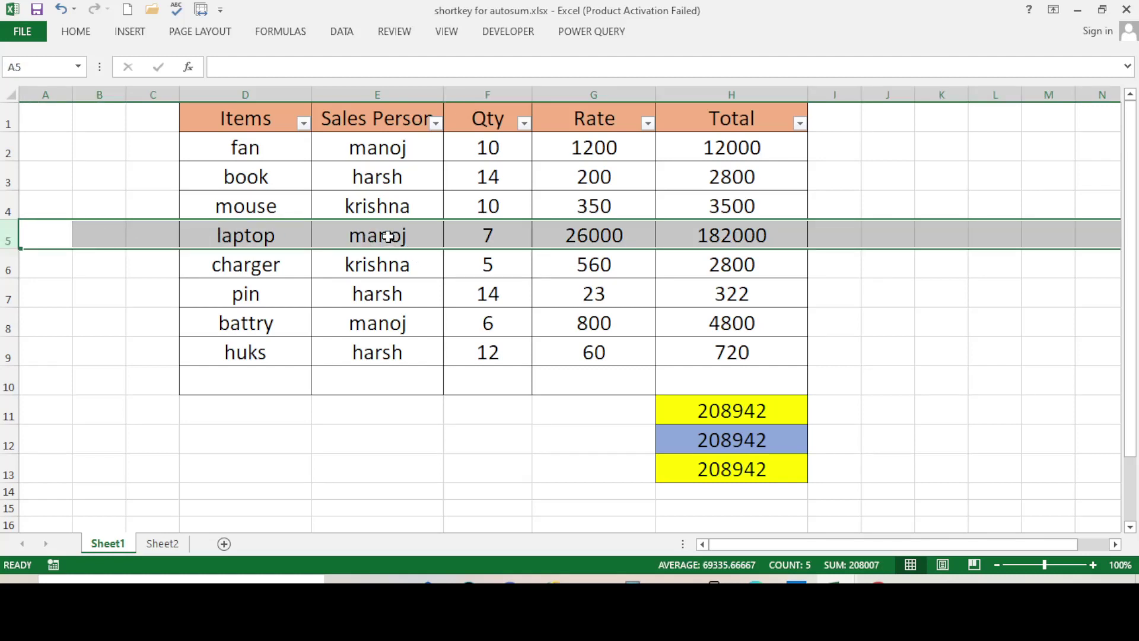
{"action": "right_click", "coordinate": [8, 236]}
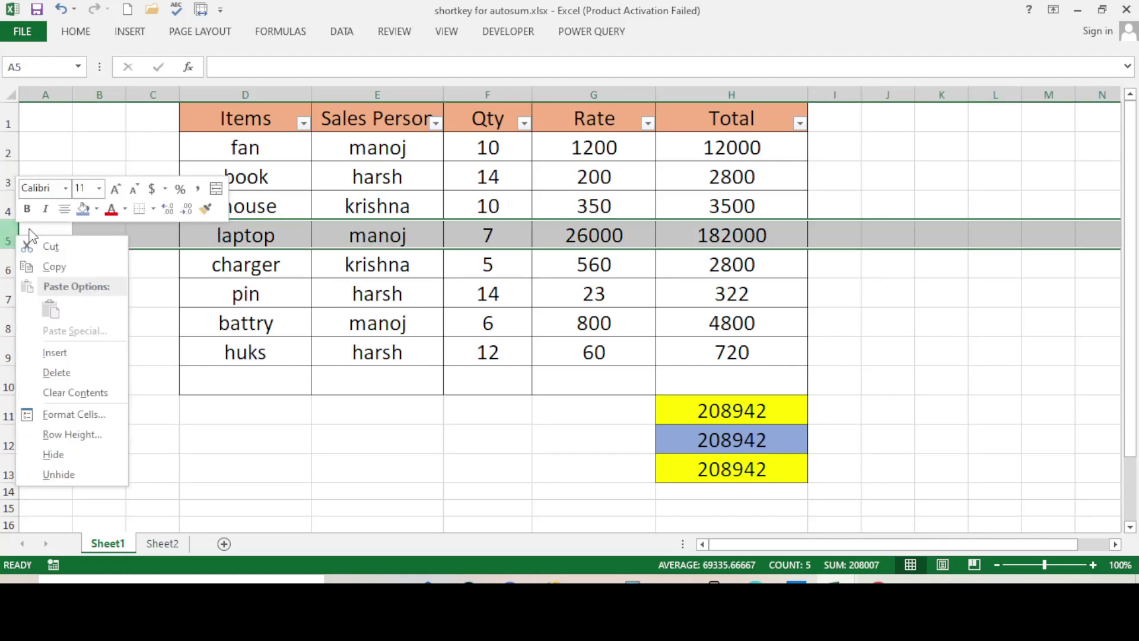
{"action": "left_click", "coordinate": [53, 454]}
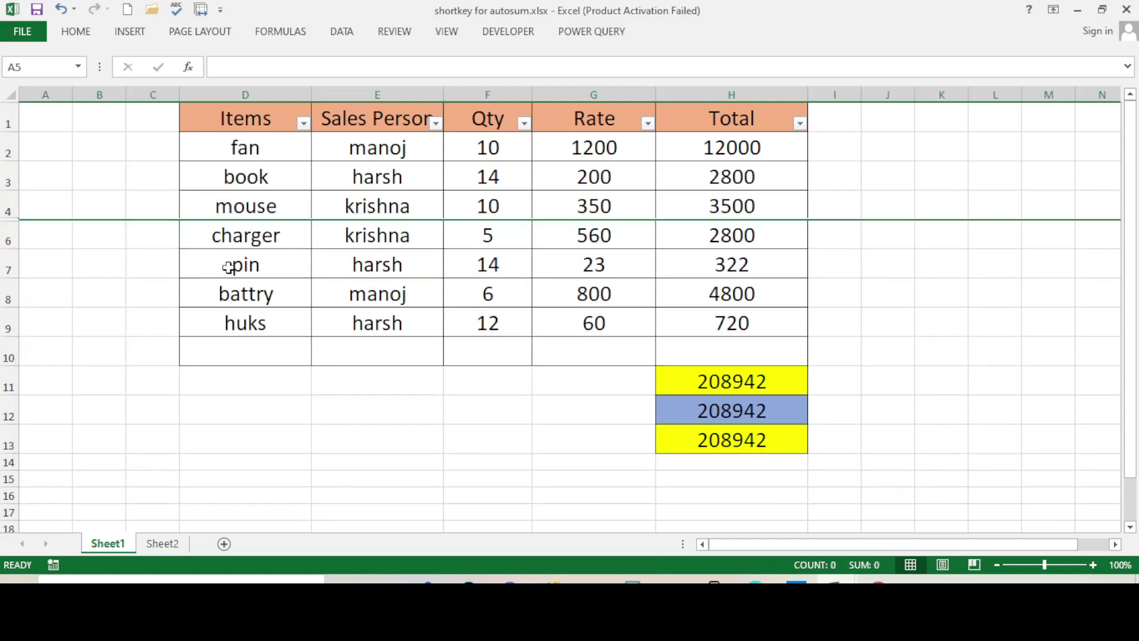
{"action": "left_click", "coordinate": [952, 323]}
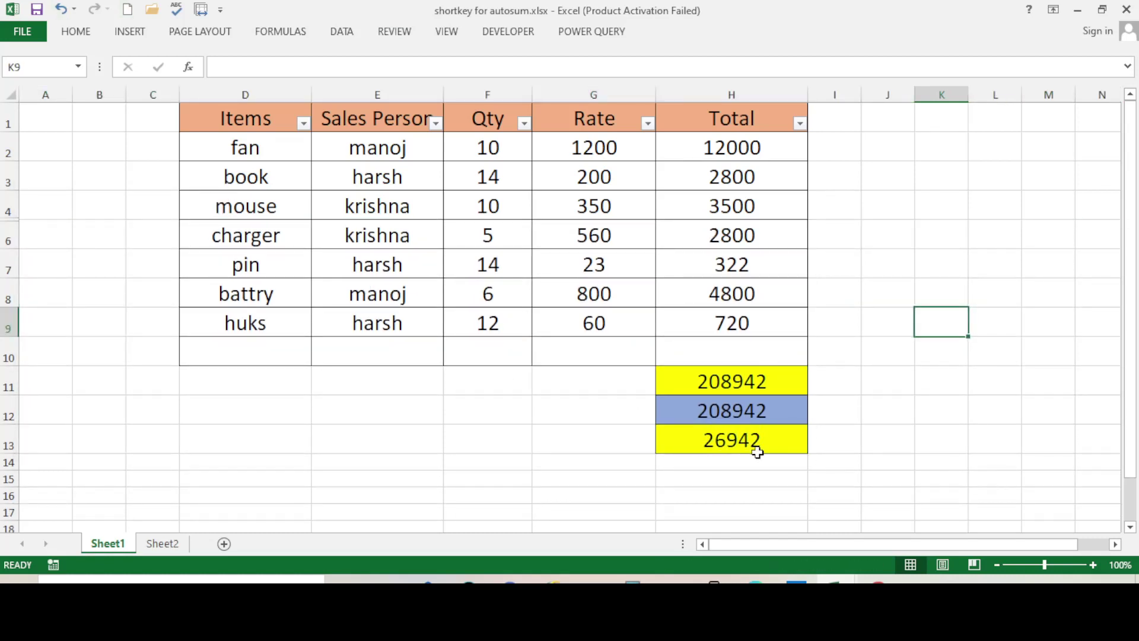
{"action": "left_click", "coordinate": [837, 436]}
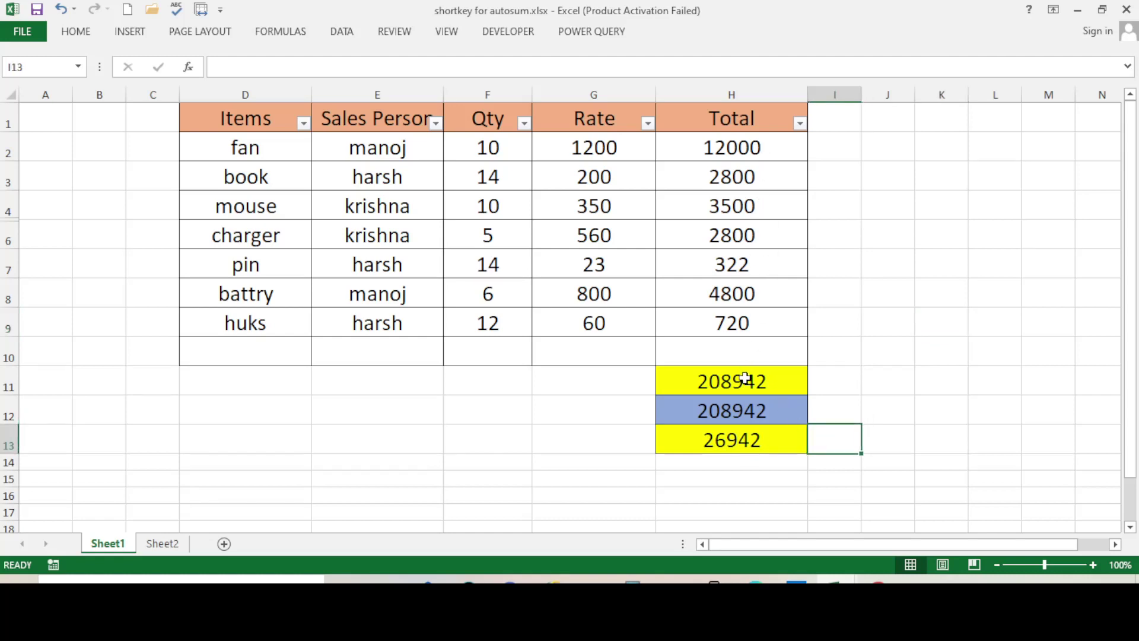
Review the H11 and H12 formulas and H13's SUBTOTAL(109), which now reads 26942
{"action": "left_click", "coordinate": [746, 377]}
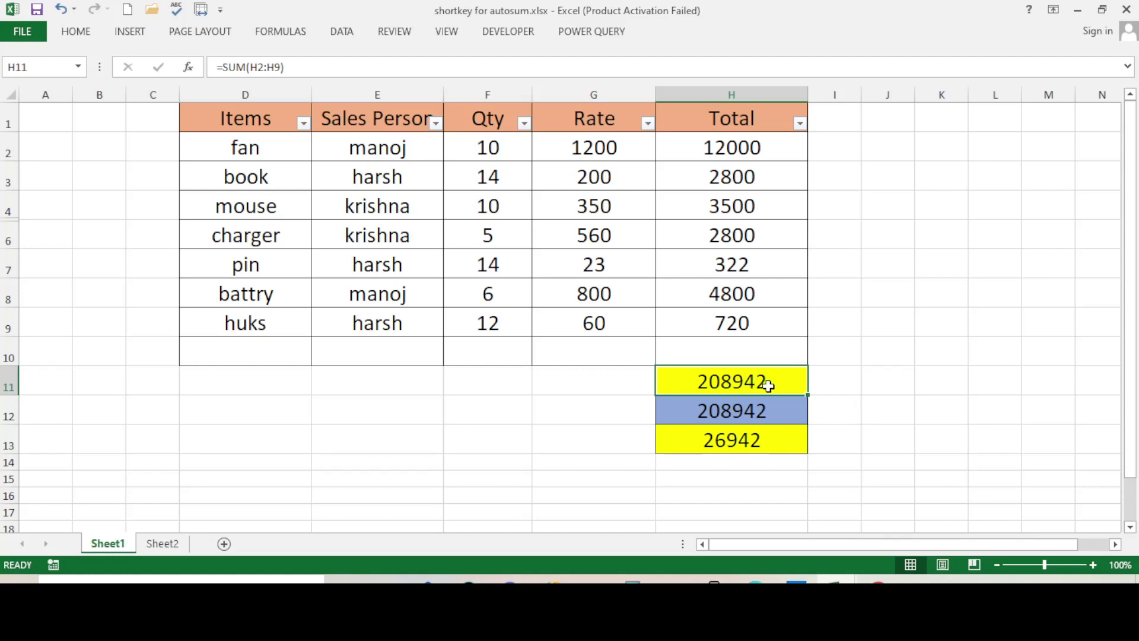
{"action": "left_click", "coordinate": [758, 411]}
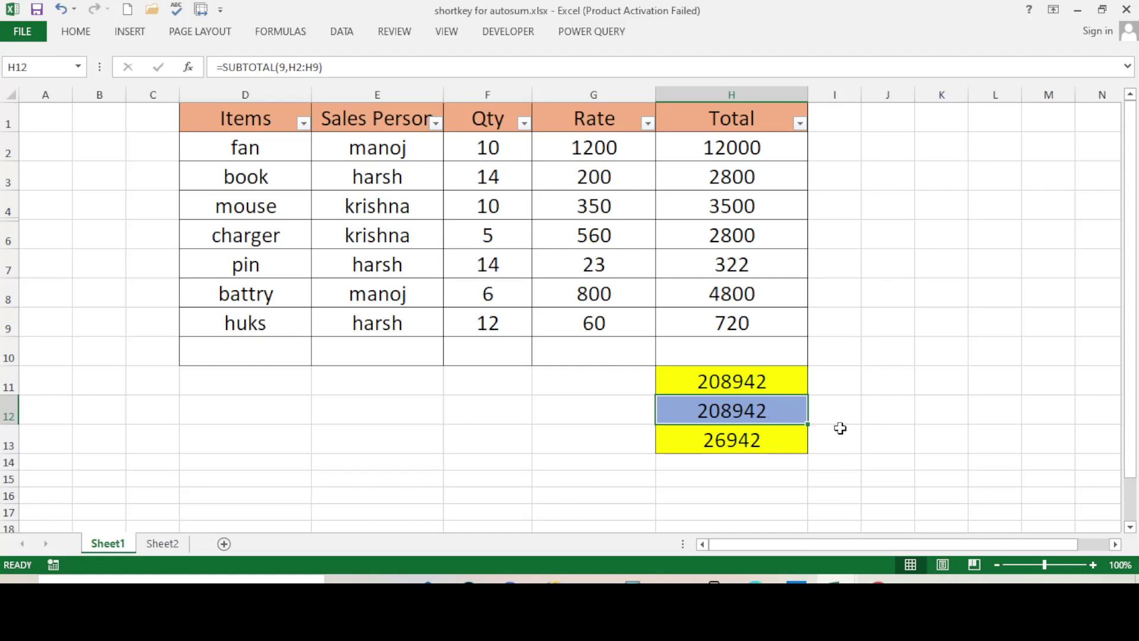
{"action": "left_click", "coordinate": [887, 424]}
{"action": "left_click", "coordinate": [730, 447]}
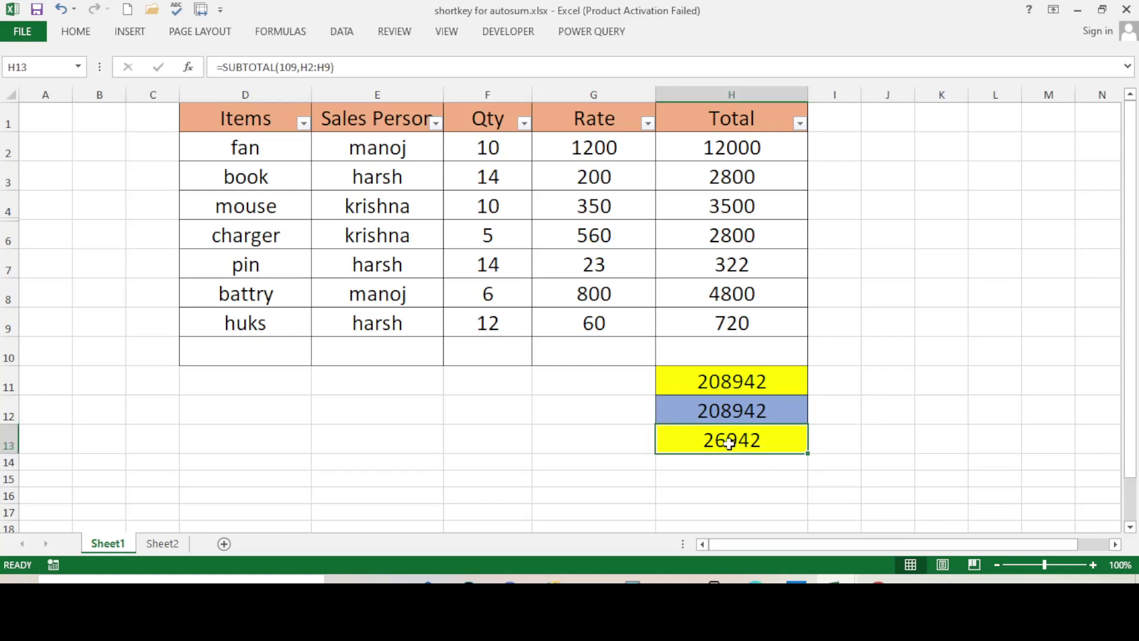
{"action": "double_click", "coordinate": [763, 443]}
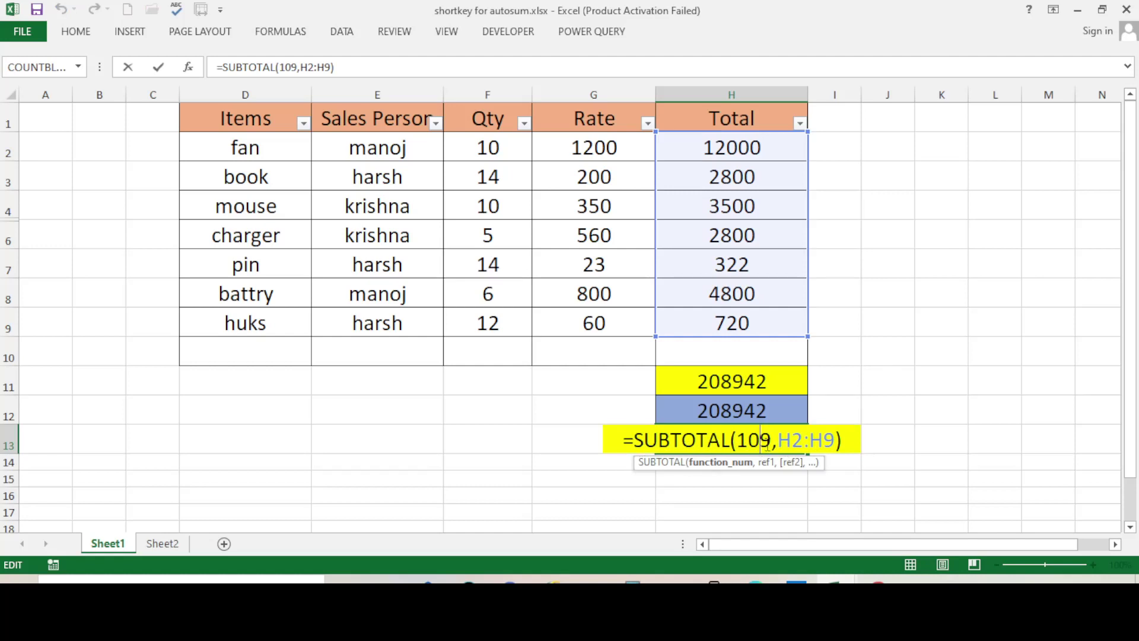
{"action": "key", "text": "ctrl+Return"}
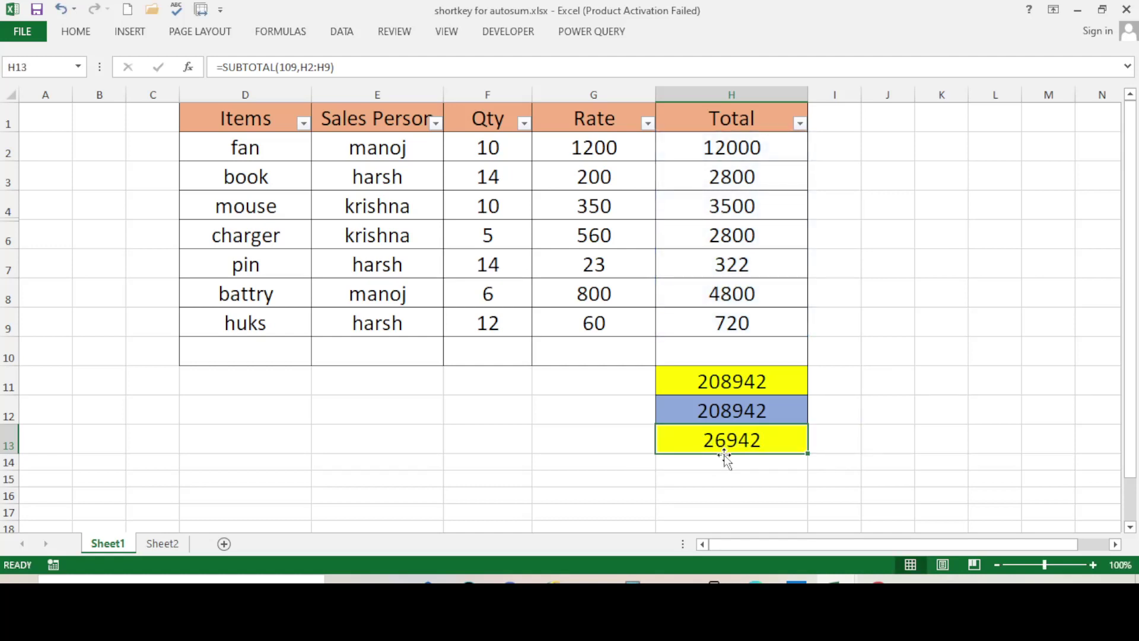
Reopen the H13 and H12 formulas to show their H2:H9 ranges, leaving both unchanged
{"action": "double_click", "coordinate": [722, 439]}
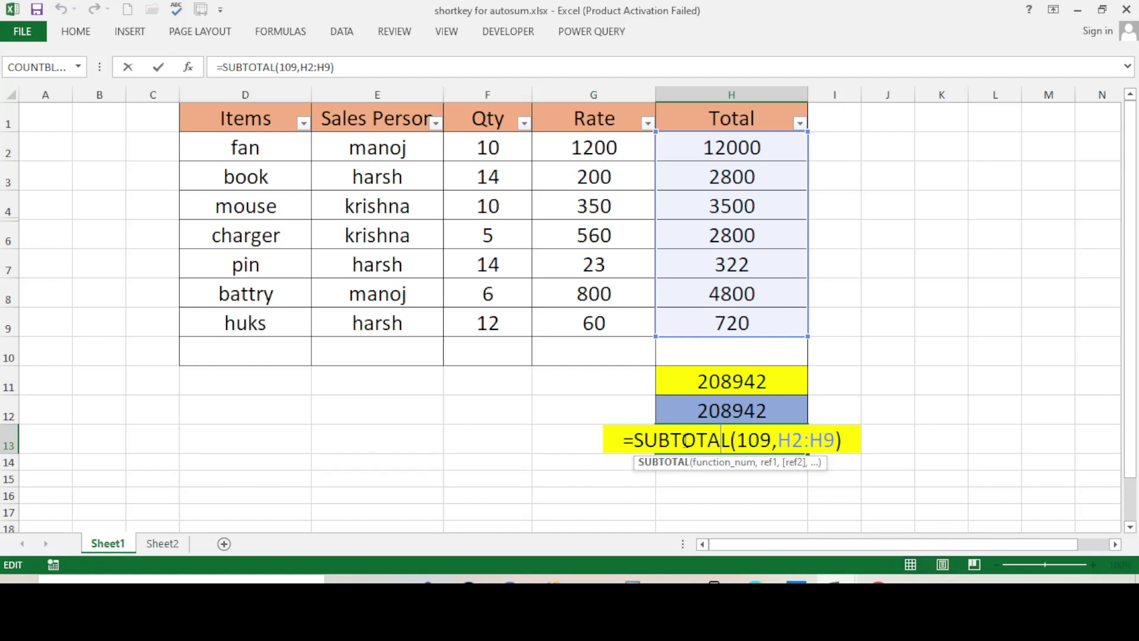
{"action": "key", "text": "ctrl+Return"}
{"action": "left_click", "coordinate": [514, 436]}
{"action": "left_click", "coordinate": [202, 205]}
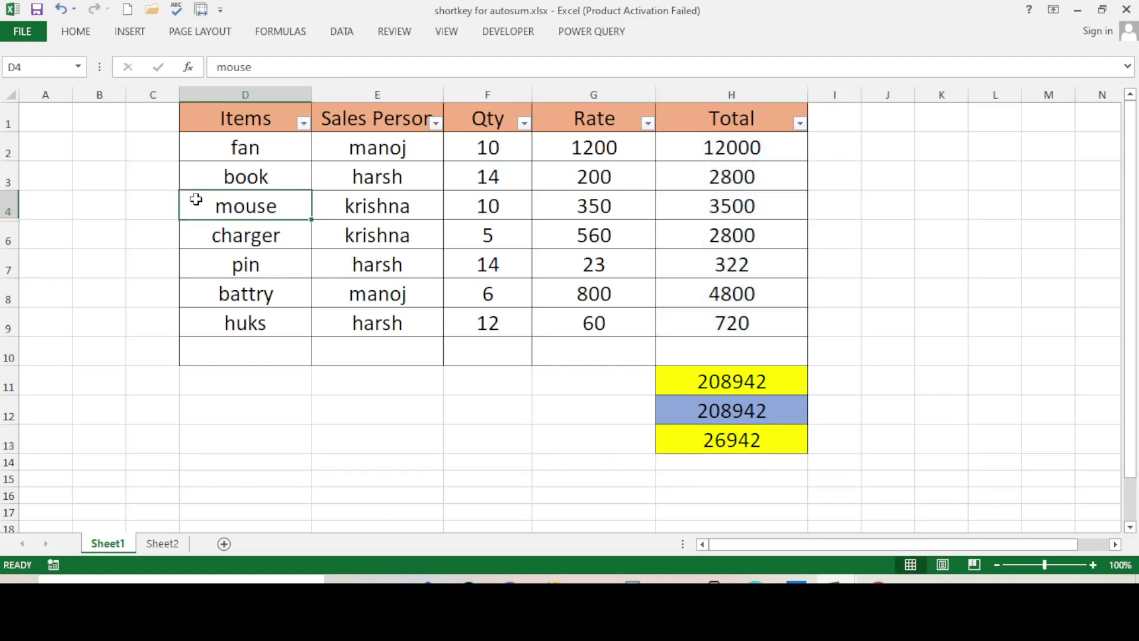
{"action": "double_click", "coordinate": [688, 440]}
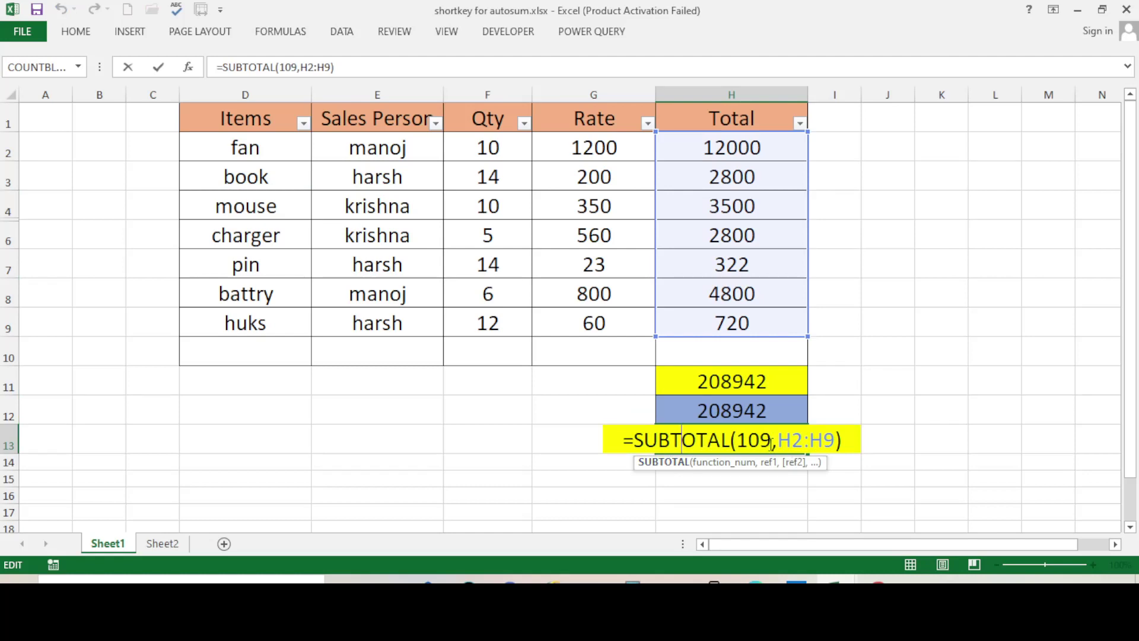
{"action": "key", "text": "Escape"}
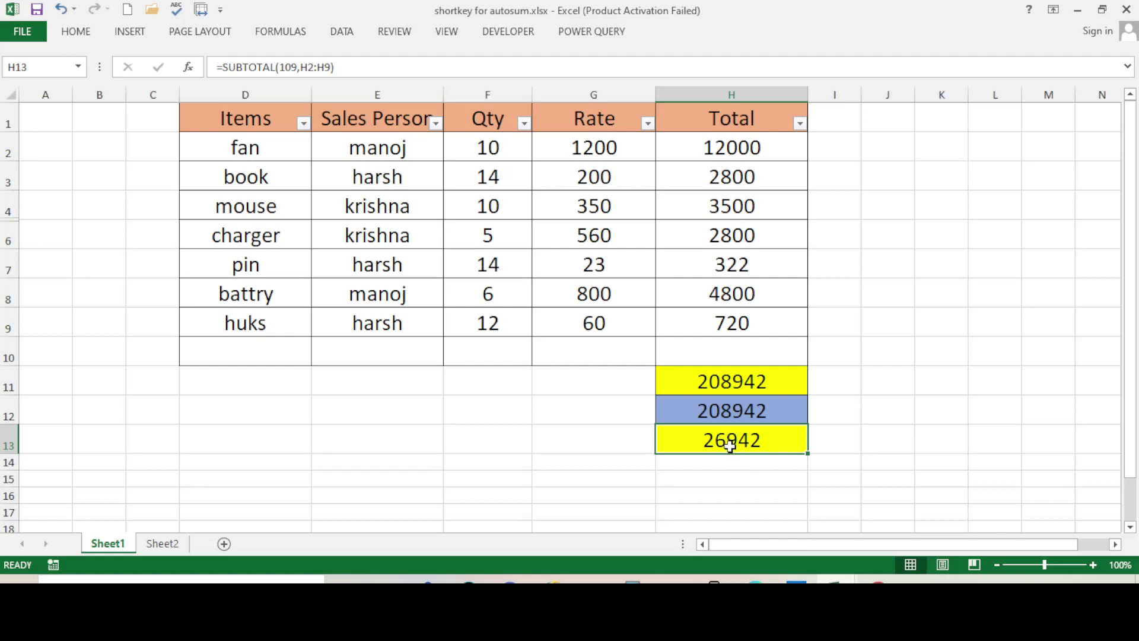
{"action": "left_click", "coordinate": [724, 408]}
{"action": "double_click", "coordinate": [724, 408]}
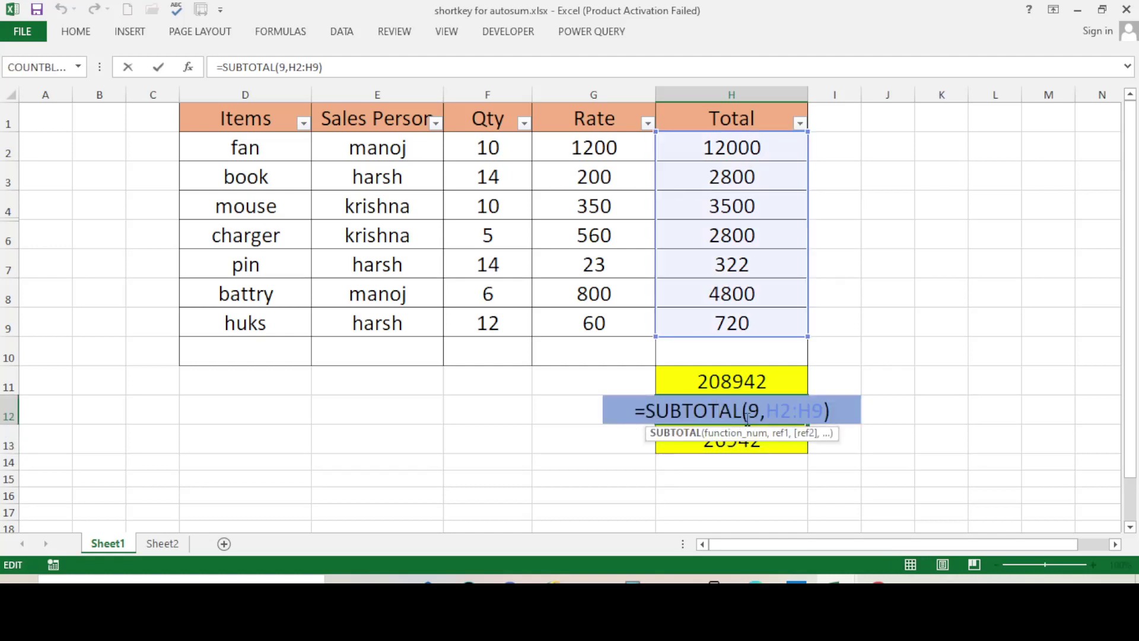
{"action": "key", "text": "Escape"}
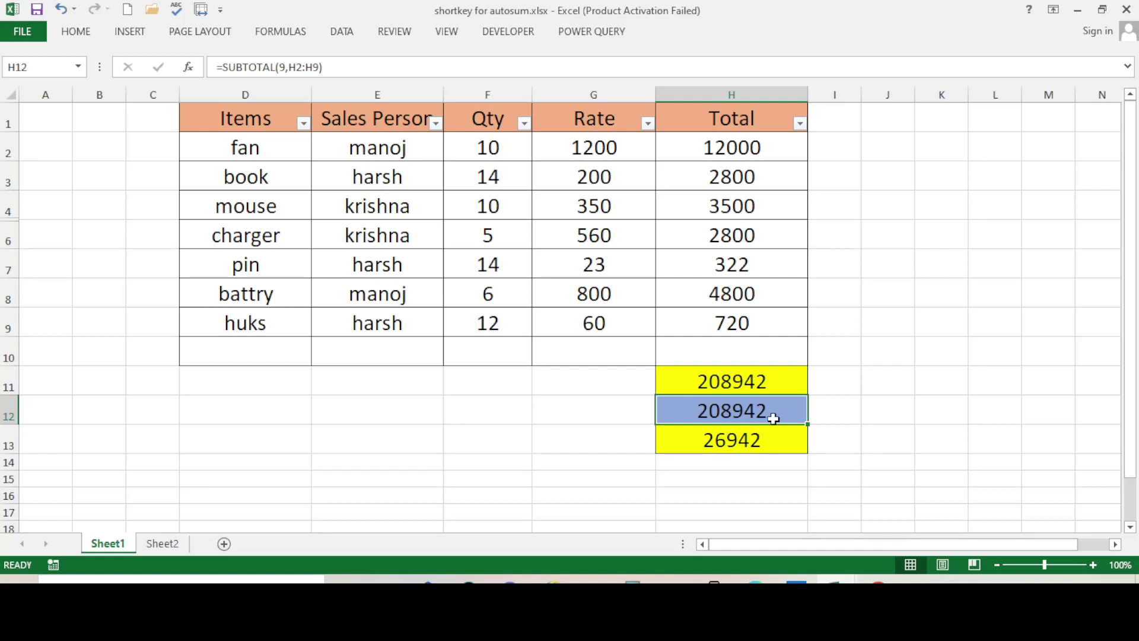
{"action": "left_click", "coordinate": [709, 458]}
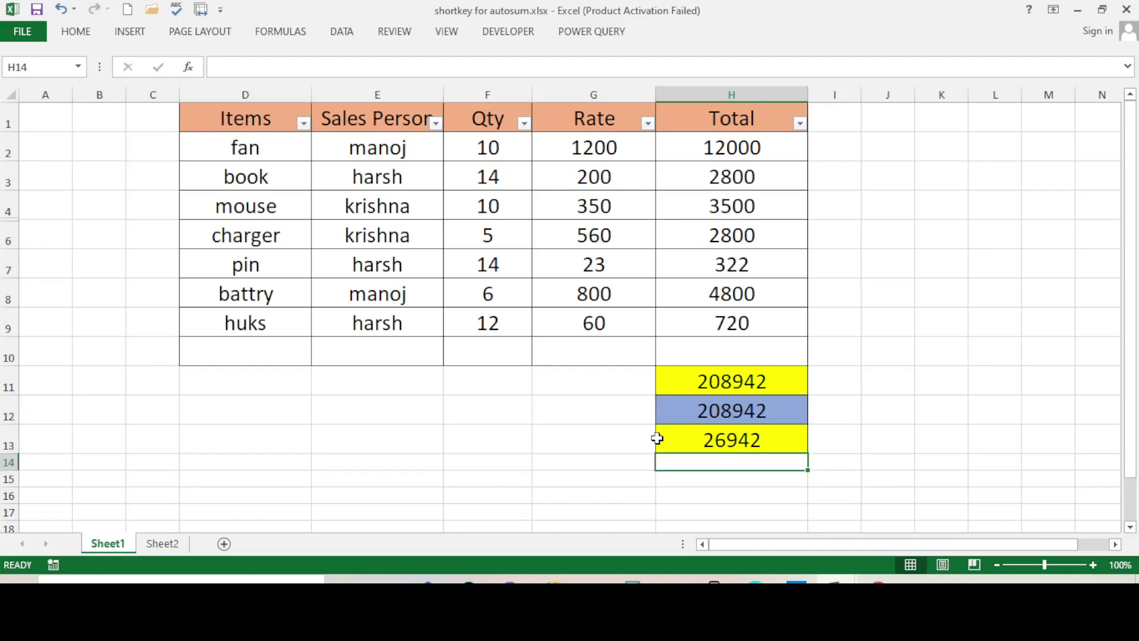
Filter Sales Person to a single salesperson
{"action": "left_click", "coordinate": [436, 123]}
{"action": "left_click", "coordinate": [269, 286]}
{"action": "left_click", "coordinate": [269, 313]}
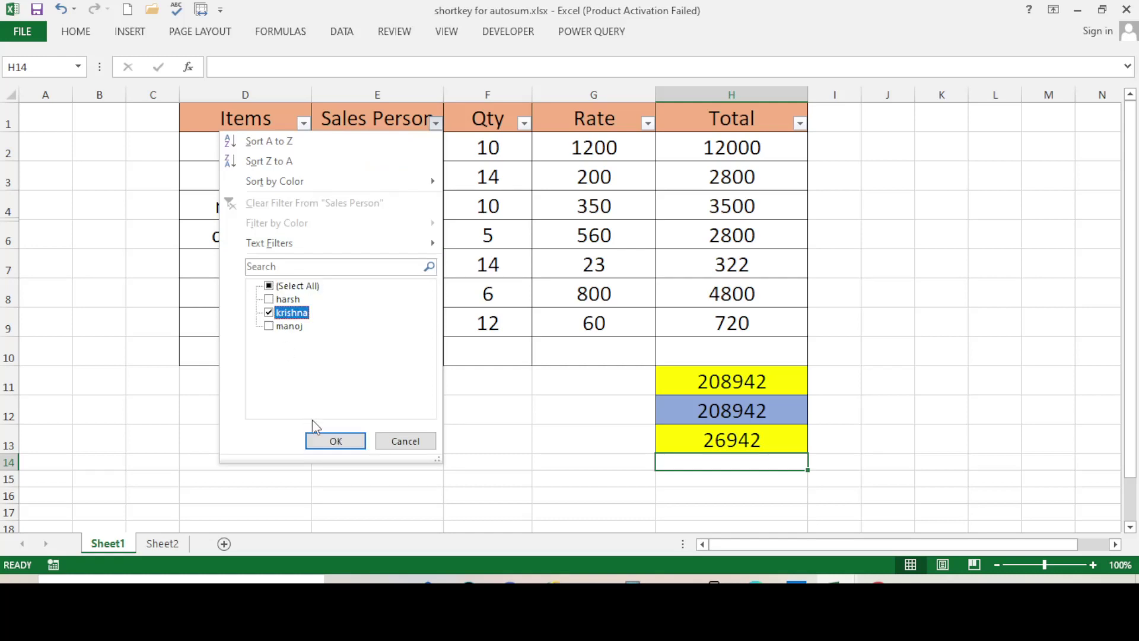
{"action": "left_click", "coordinate": [327, 446]}
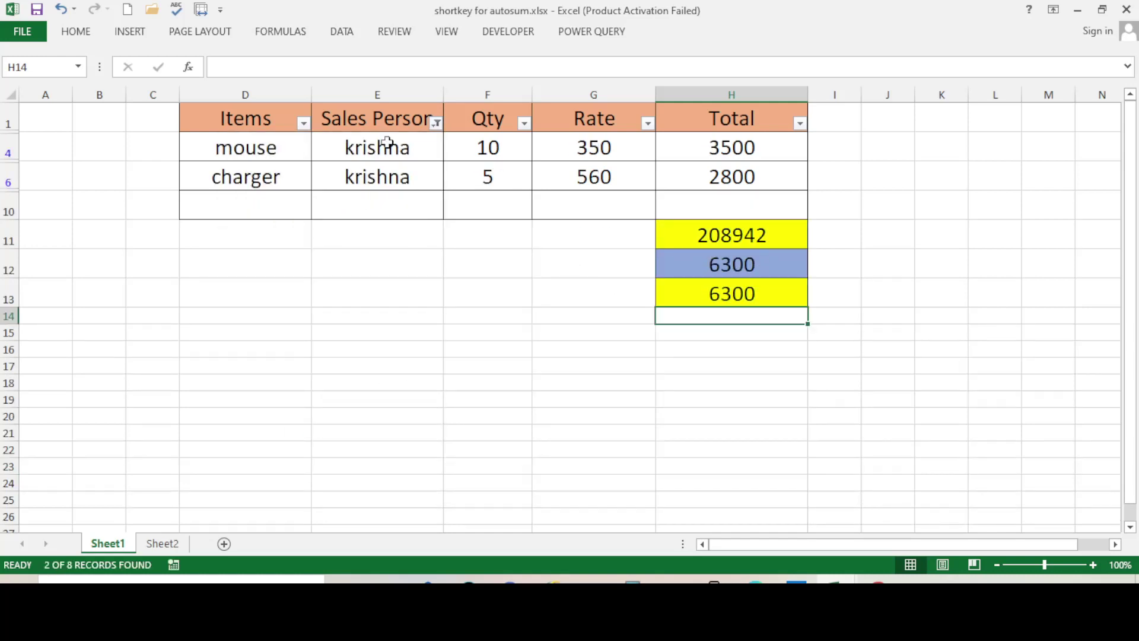
Switch the Sales Person filter to a different salesperson
{"action": "left_click", "coordinate": [436, 123]}
{"action": "left_click", "coordinate": [269, 312]}
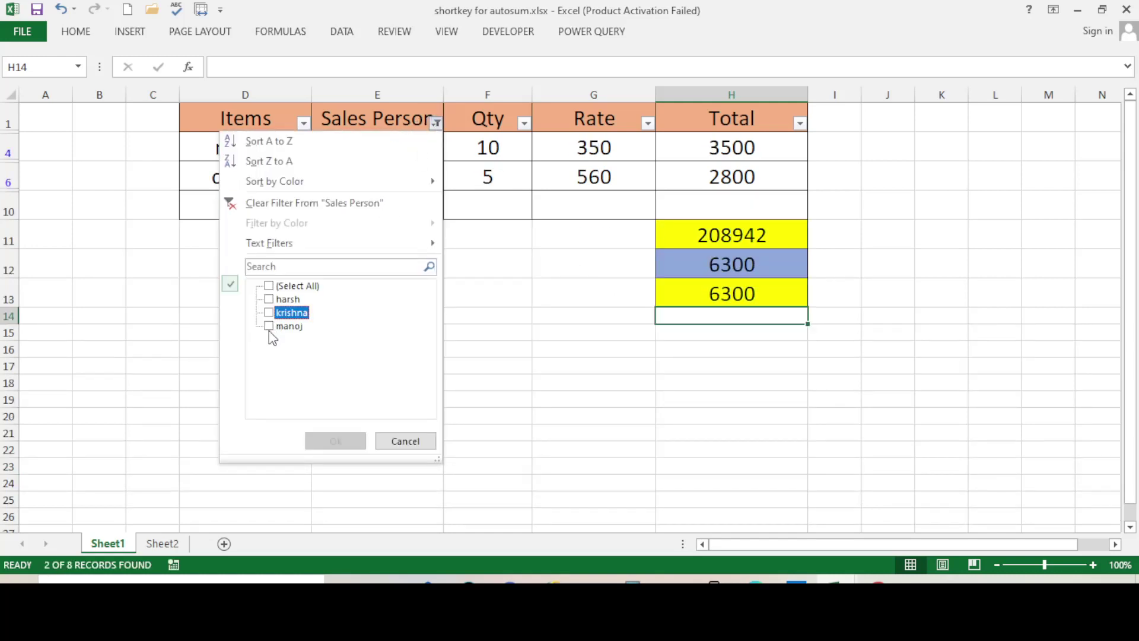
{"action": "left_click", "coordinate": [269, 326]}
{"action": "left_click", "coordinate": [333, 441]}
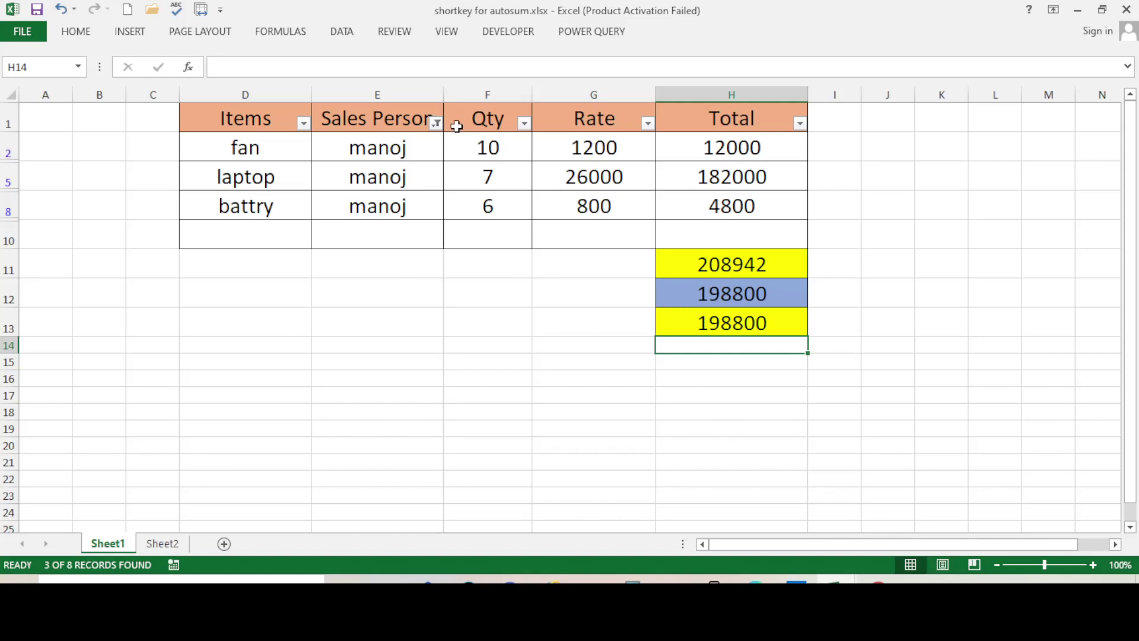
Select every salesperson so all eight rows return and each total reads 208942
{"action": "left_click", "coordinate": [437, 123]}
{"action": "left_click", "coordinate": [291, 285]}
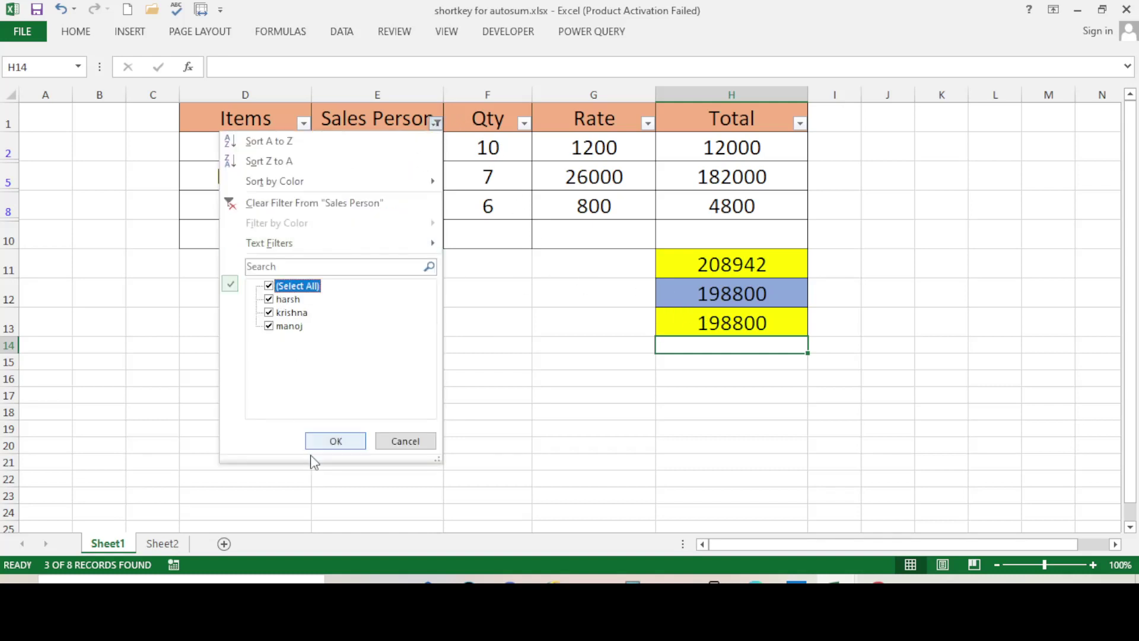
{"action": "left_click", "coordinate": [331, 441]}
{"action": "left_click", "coordinate": [931, 362]}
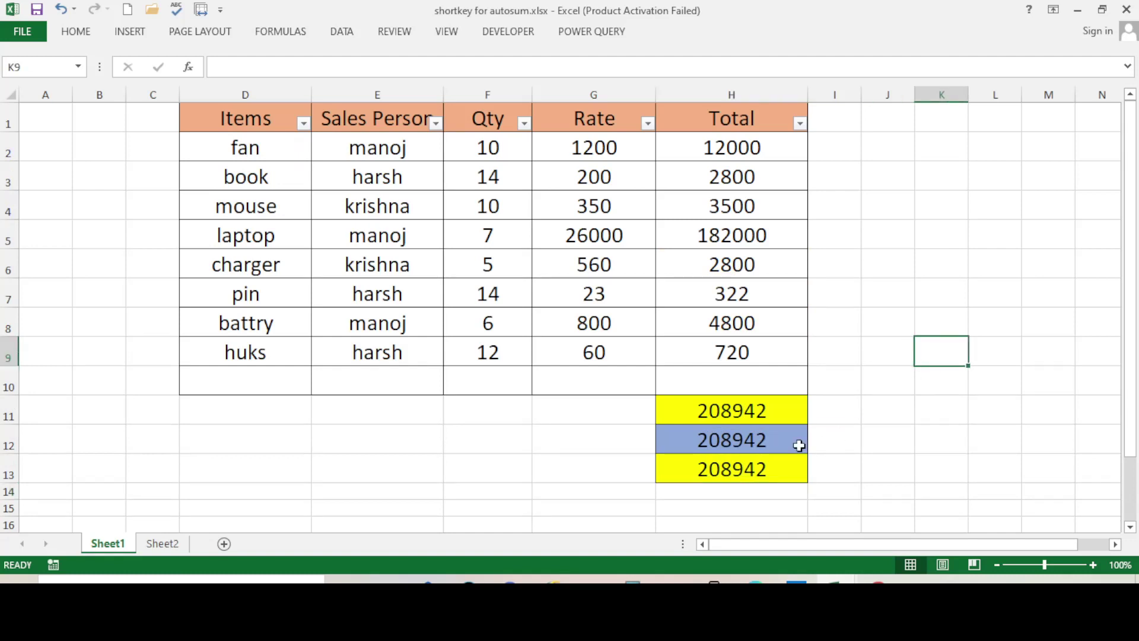
{"action": "left_click", "coordinate": [714, 473]}
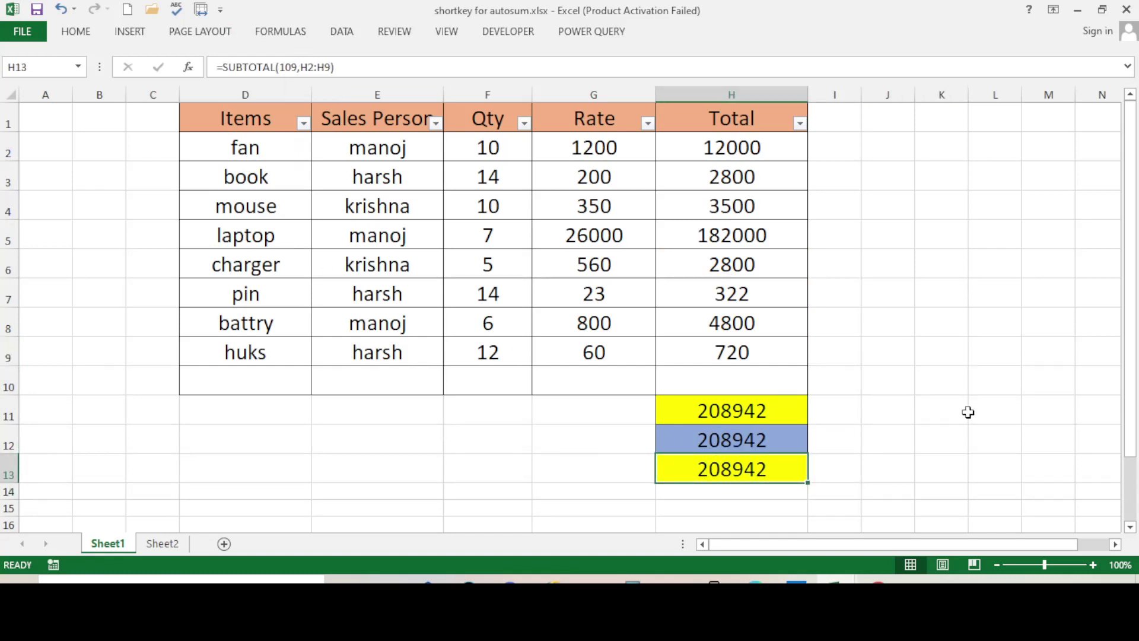
{"action": "left_click", "coordinate": [982, 291]}
{"action": "left_click", "coordinate": [392, 245]}
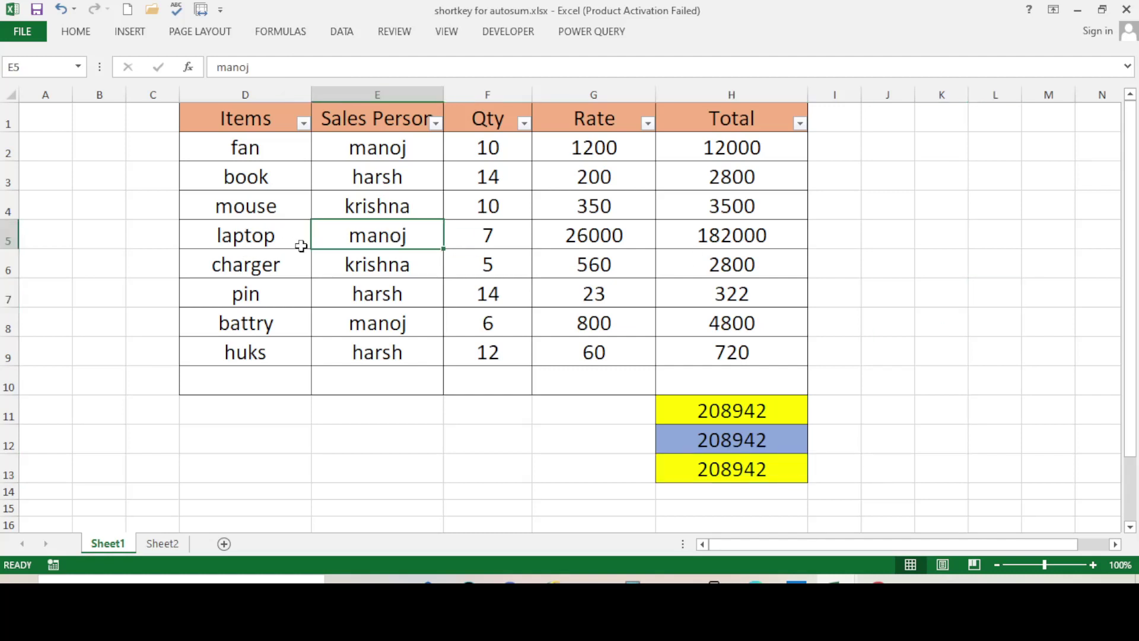
{"action": "left_click", "coordinate": [8, 234]}
{"action": "right_click", "coordinate": [166, 232]}
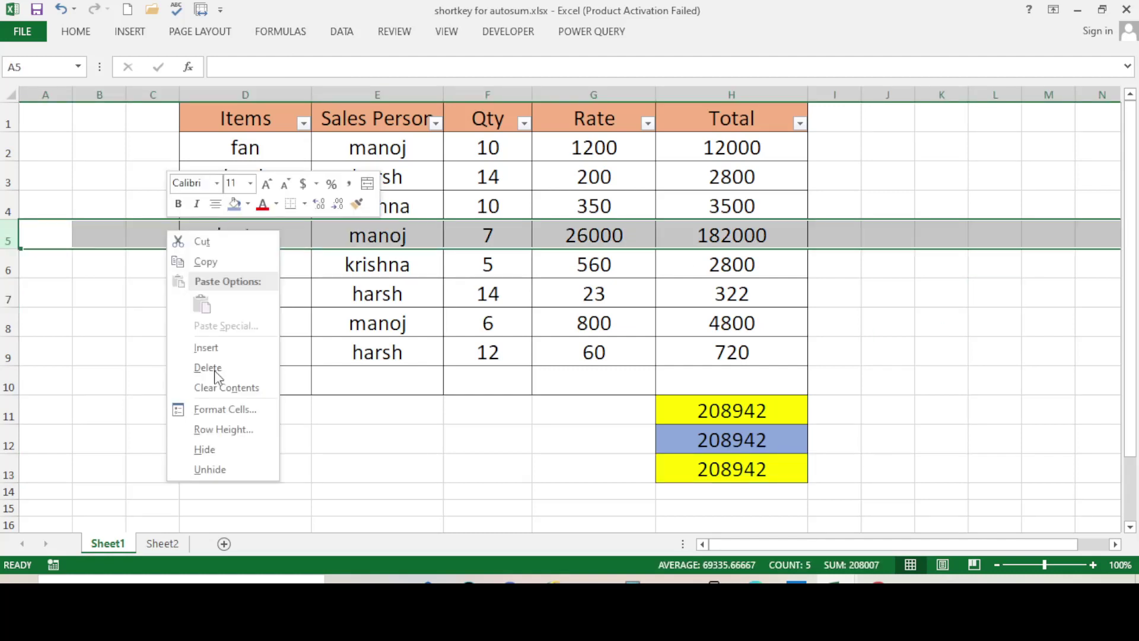
{"action": "left_click", "coordinate": [218, 468]}
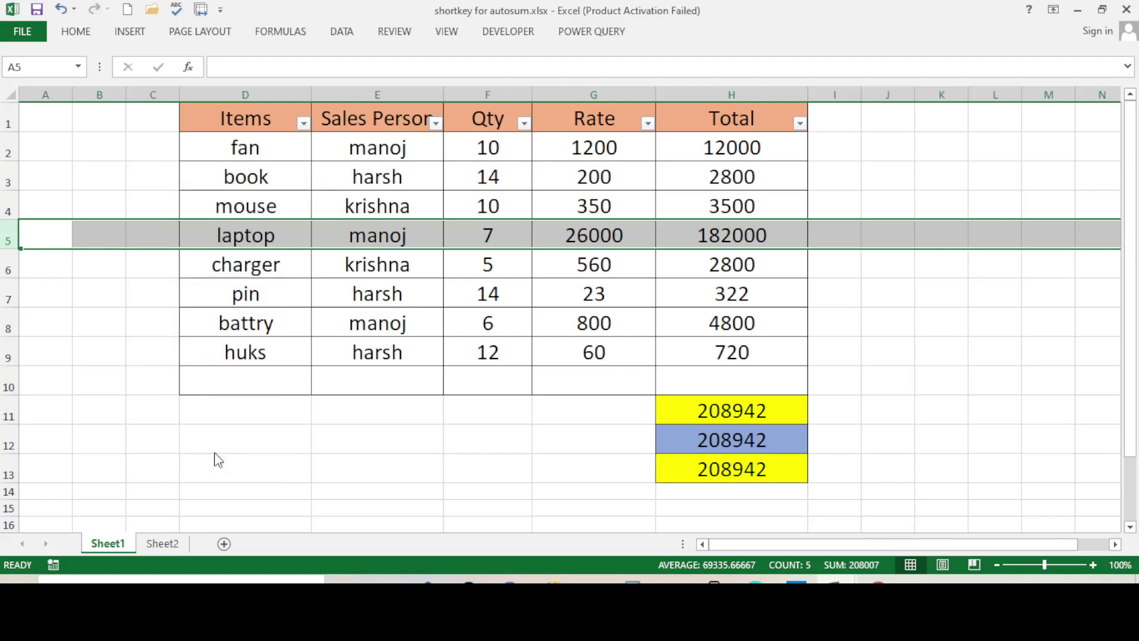
{"action": "left_click", "coordinate": [412, 407]}
{"action": "left_click", "coordinate": [724, 442]}
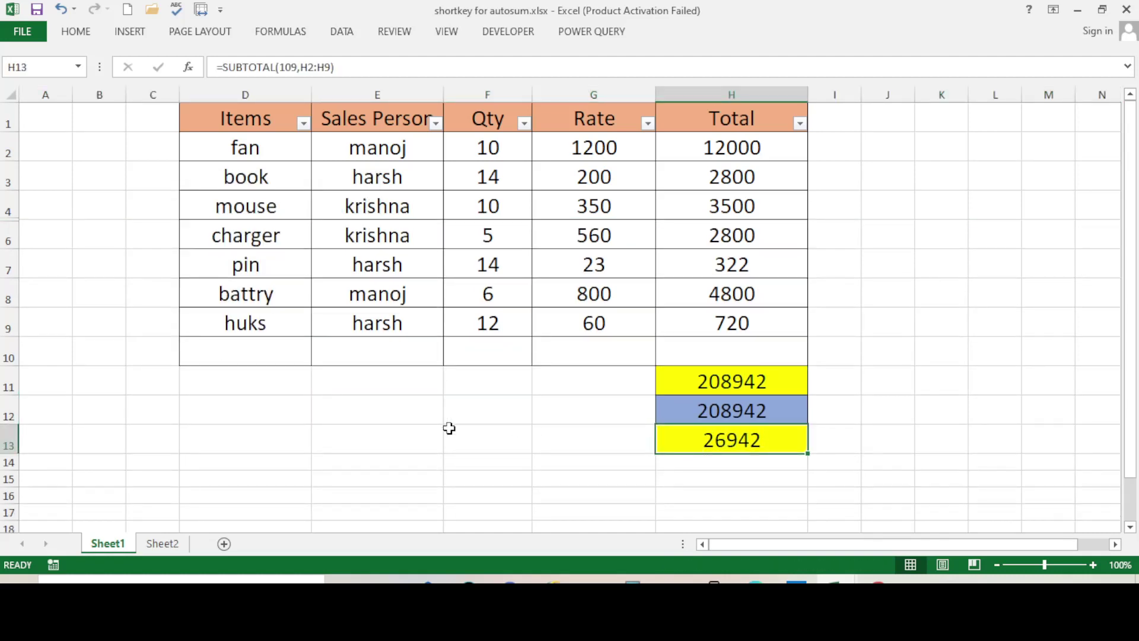
{"action": "left_click_drag", "start_coordinate": [449, 428], "coordinate": [374, 380]}
{"action": "left_click", "coordinate": [436, 123]}
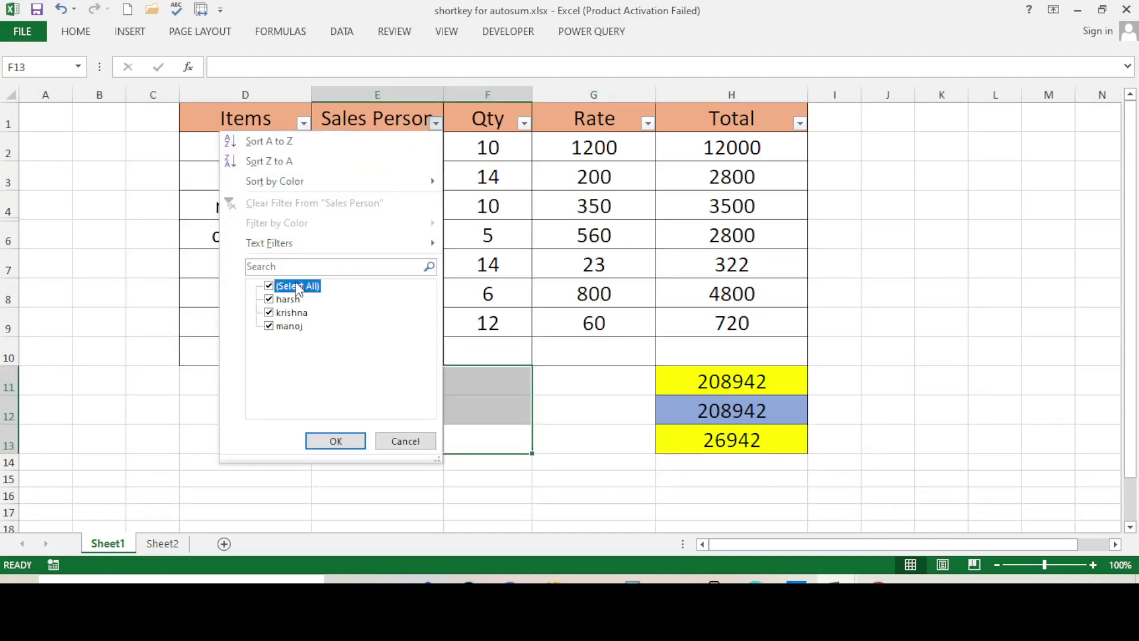
{"action": "left_click", "coordinate": [298, 287]}
{"action": "left_click", "coordinate": [284, 326]}
{"action": "left_click", "coordinate": [331, 441]}
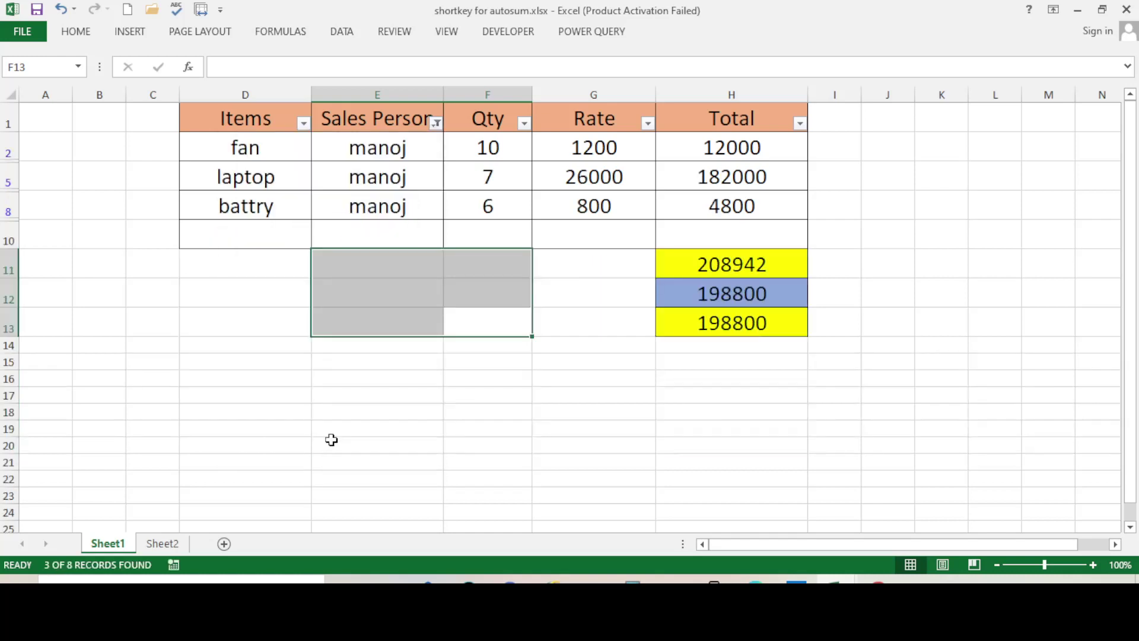
{"action": "left_click", "coordinate": [377, 176]}
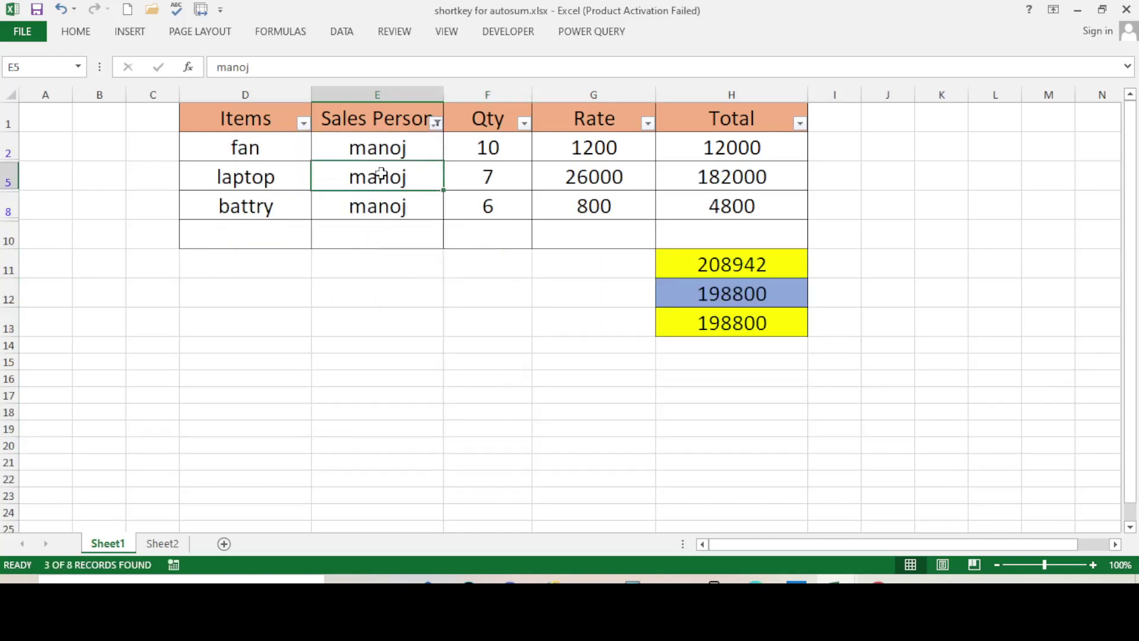
{"action": "left_click", "coordinate": [765, 323]}
{"action": "left_click", "coordinate": [706, 371]}
{"action": "left_click_drag", "start_coordinate": [706, 370], "coordinate": [706, 360]}
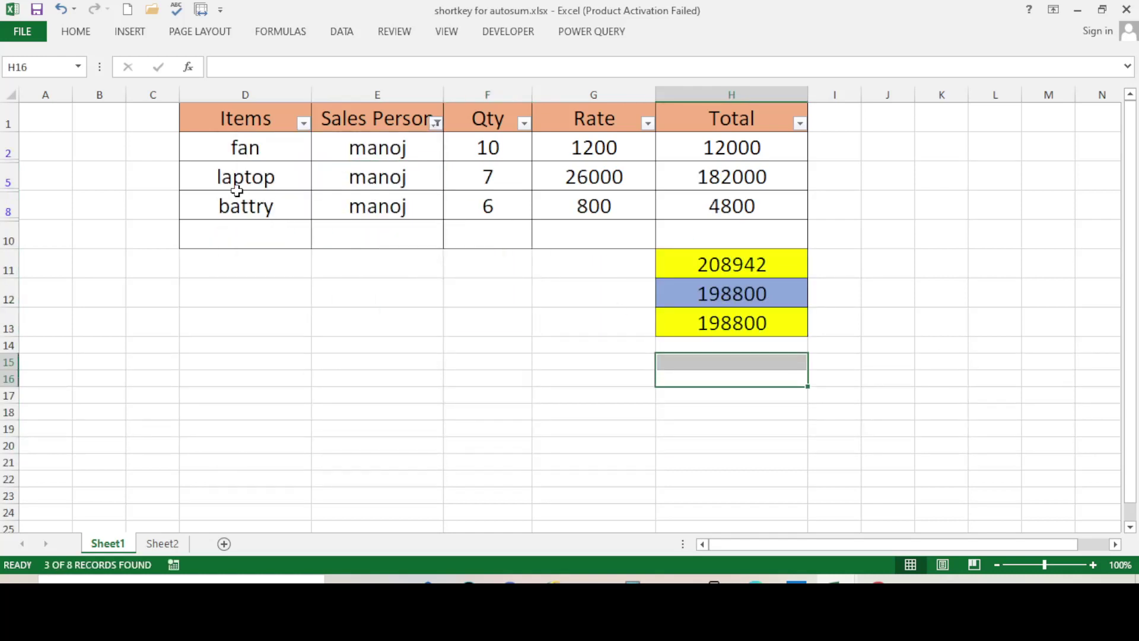
{"action": "left_click", "coordinate": [9, 177]}
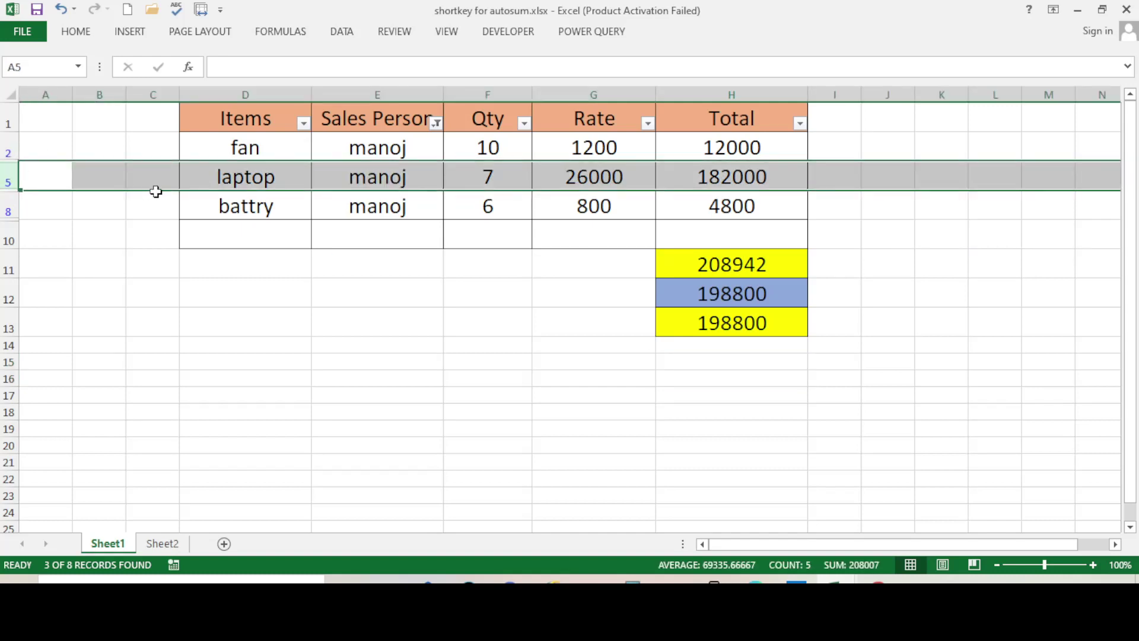
{"action": "right_click", "coordinate": [231, 176]}
{"action": "left_click", "coordinate": [272, 394]}
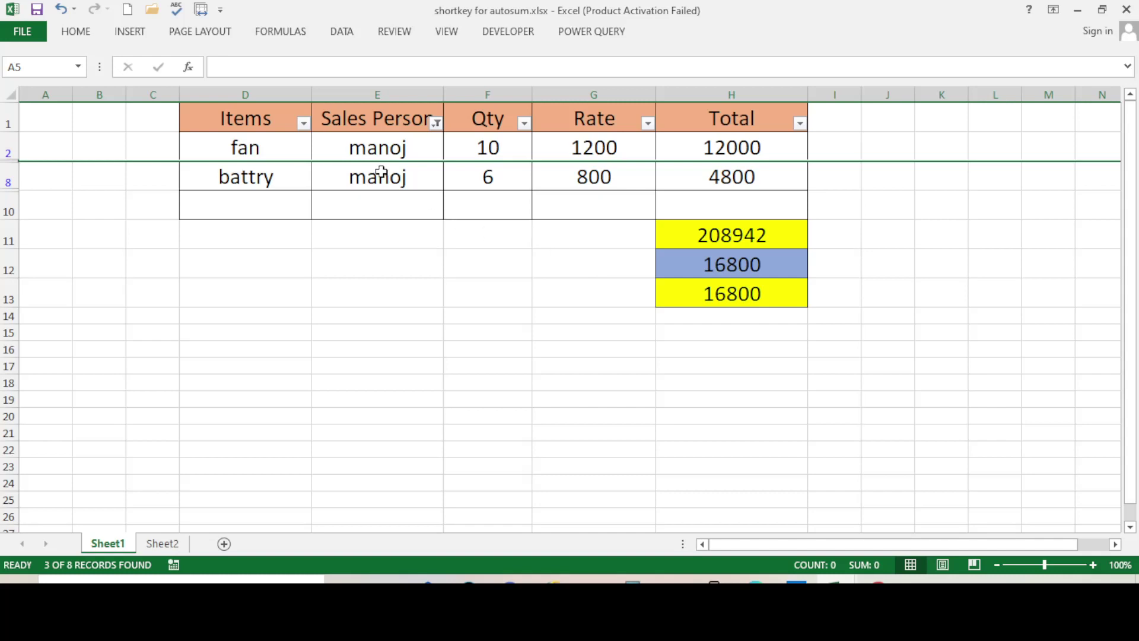
{"action": "left_click", "coordinate": [705, 261]}
{"action": "left_click", "coordinate": [712, 293]}
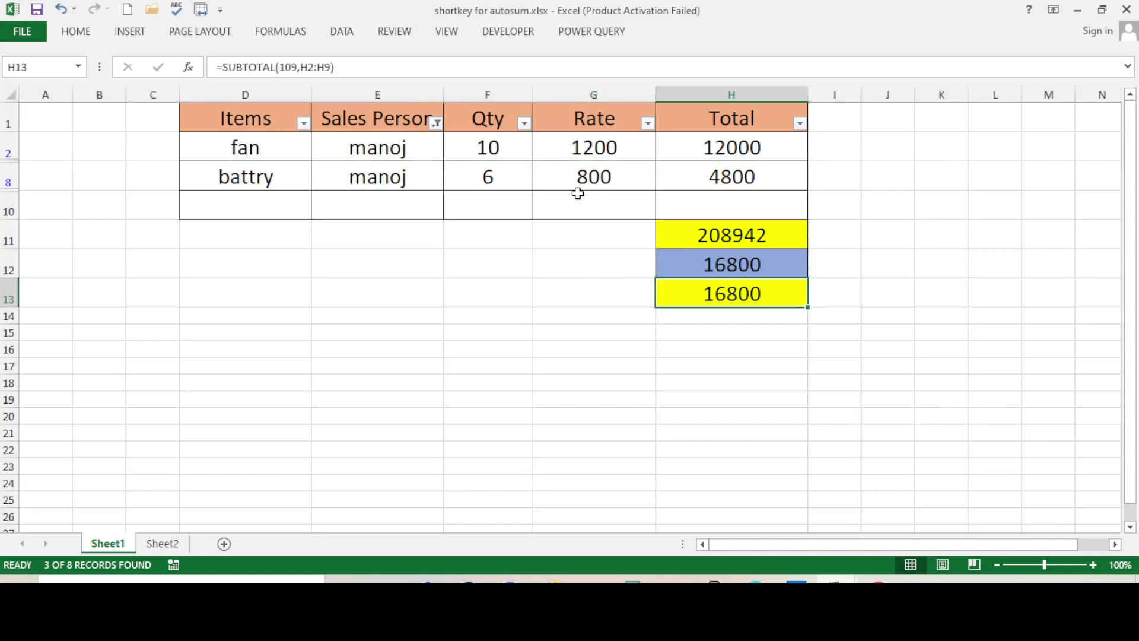
{"action": "left_click", "coordinate": [428, 123]}
{"action": "left_click", "coordinate": [437, 123]}
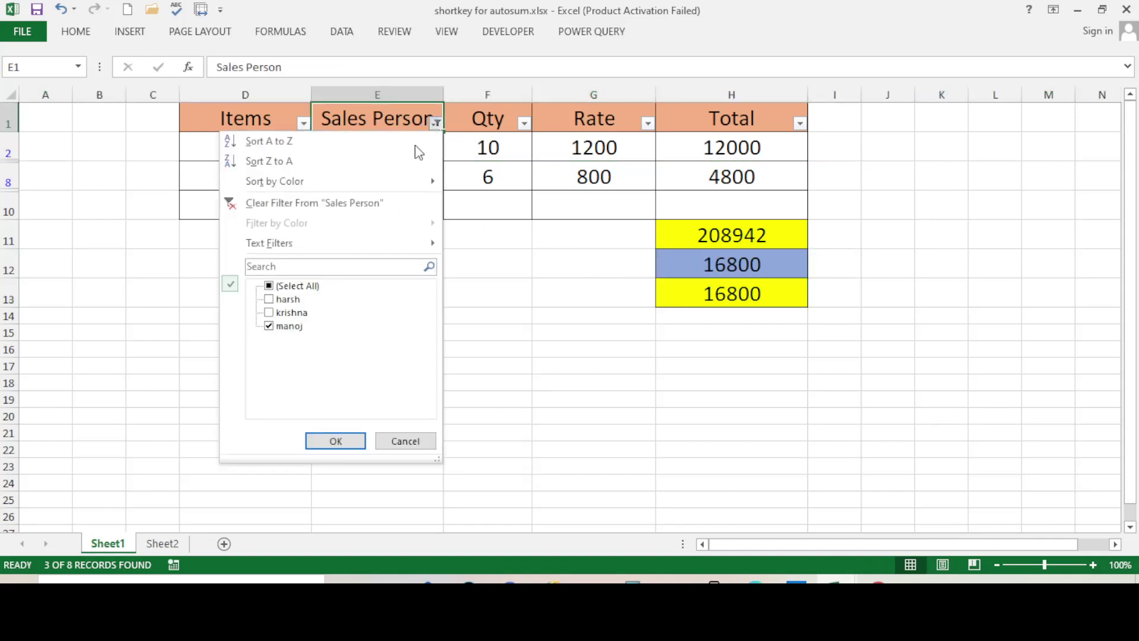
{"action": "left_click", "coordinate": [296, 286]}
{"action": "left_click", "coordinate": [335, 440]}
Hide charger row 6, then select H13 to see its SUBTOTAL(109) at 206142
{"action": "left_click", "coordinate": [934, 334]}
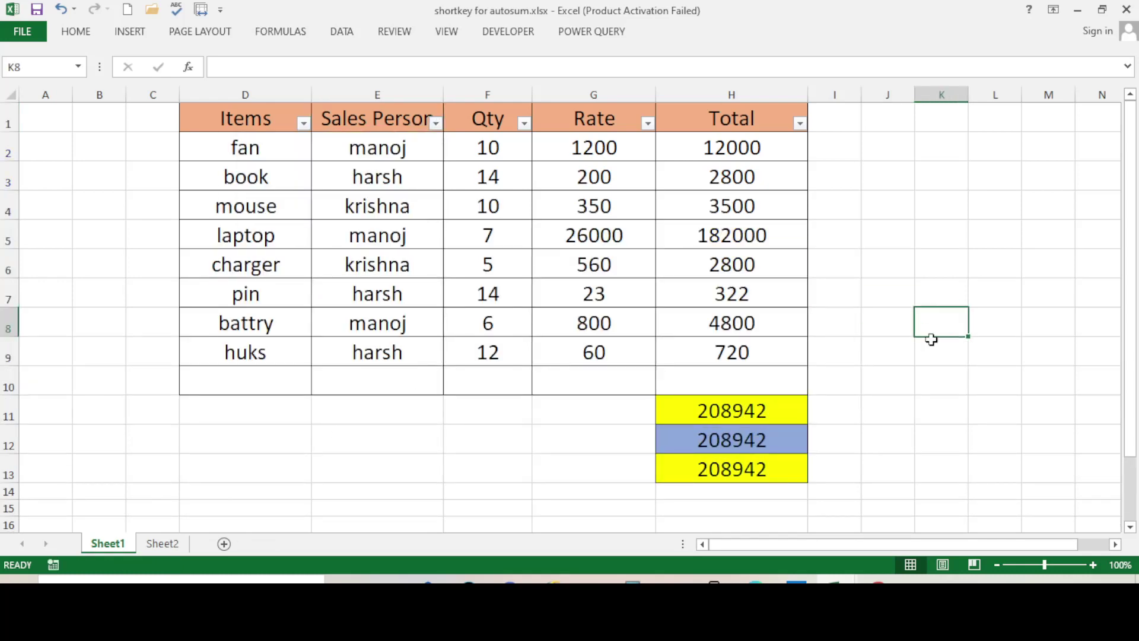
{"action": "left_click", "coordinate": [270, 265]}
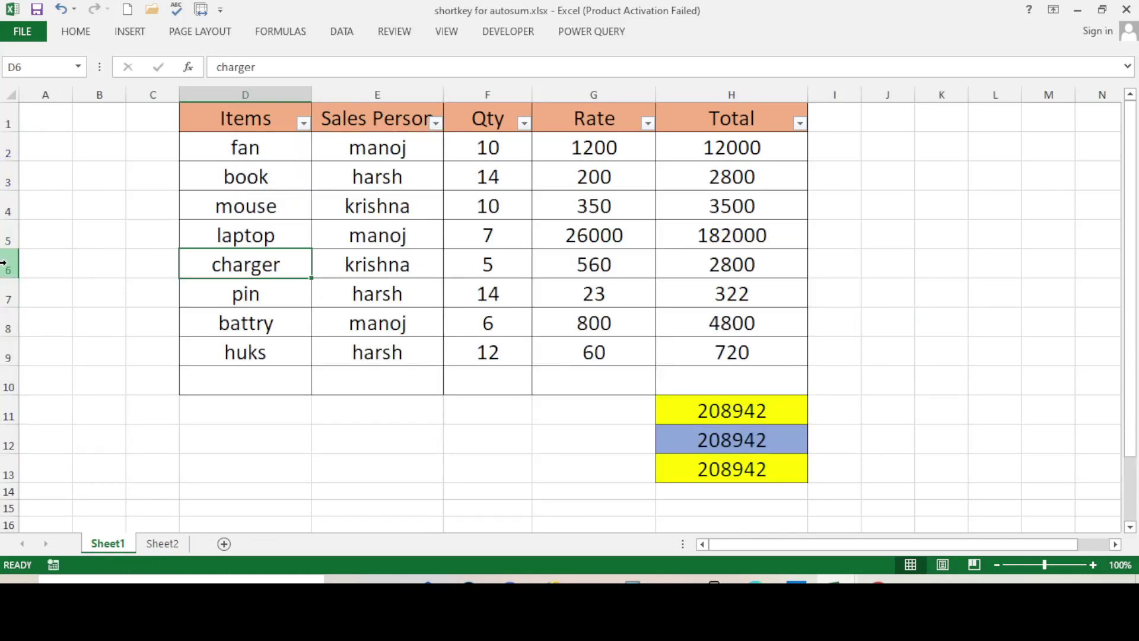
{"action": "left_click", "coordinate": [9, 264]}
{"action": "right_click", "coordinate": [167, 269]}
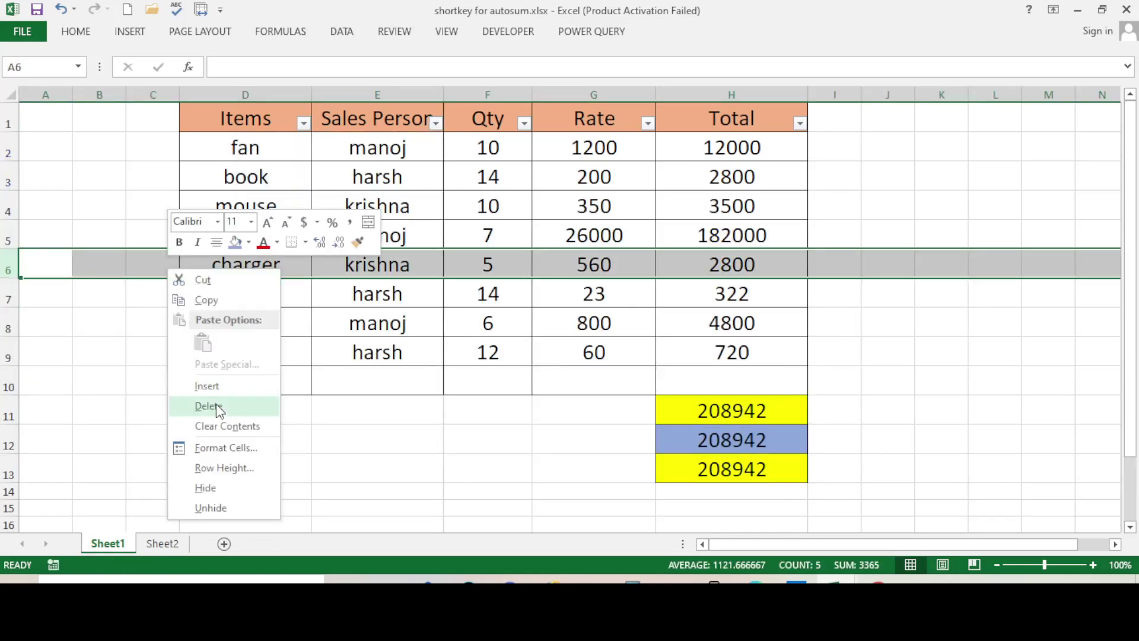
{"action": "left_click", "coordinate": [209, 487]}
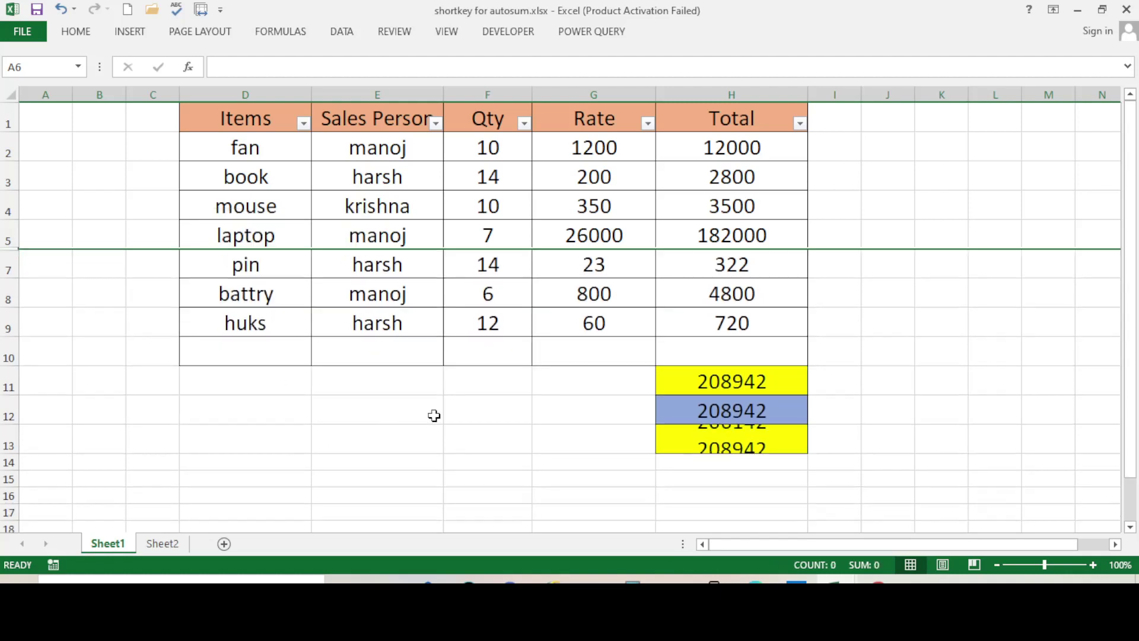
{"action": "left_click", "coordinate": [434, 411]}
{"action": "left_click", "coordinate": [748, 447]}
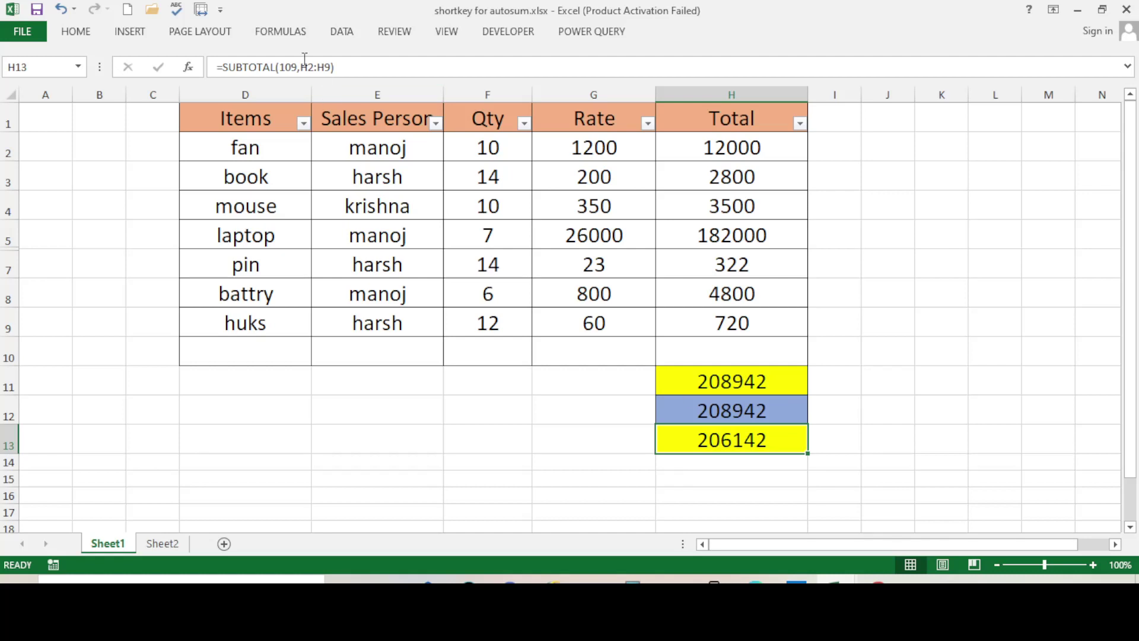
{"action": "double_click", "coordinate": [733, 436]}
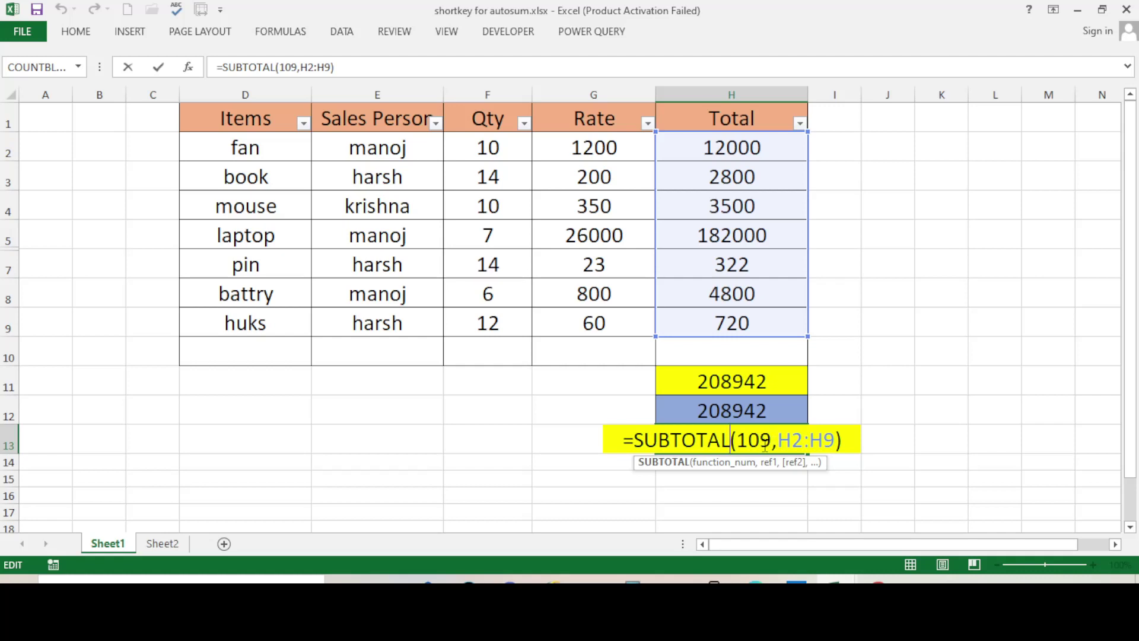
{"action": "key", "text": "Return"}
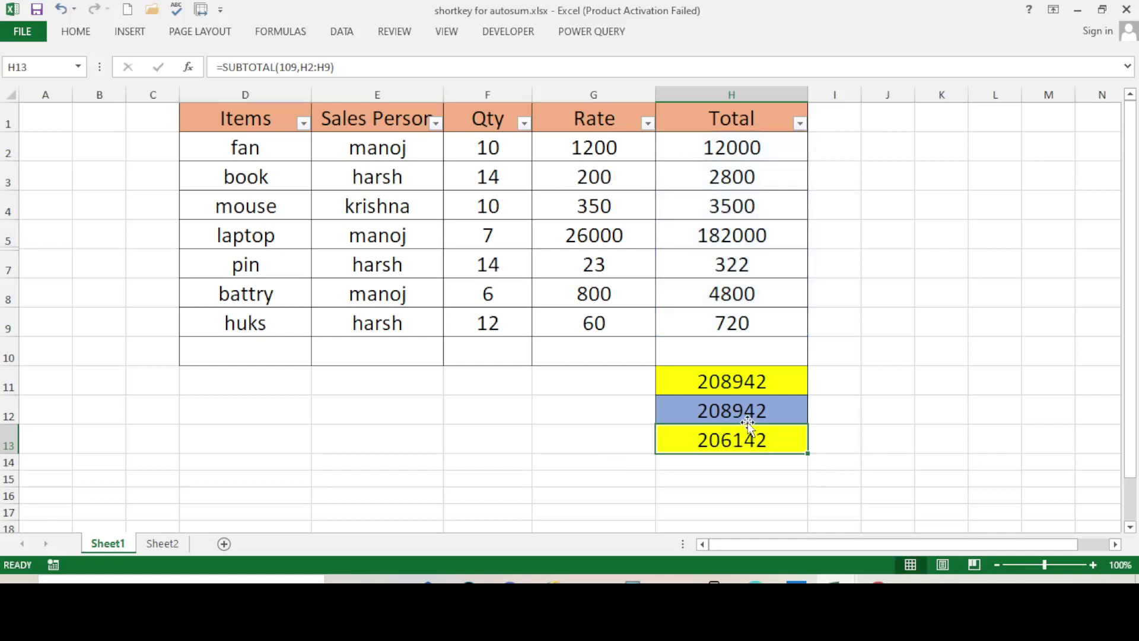
{"action": "double_click", "coordinate": [743, 415]}
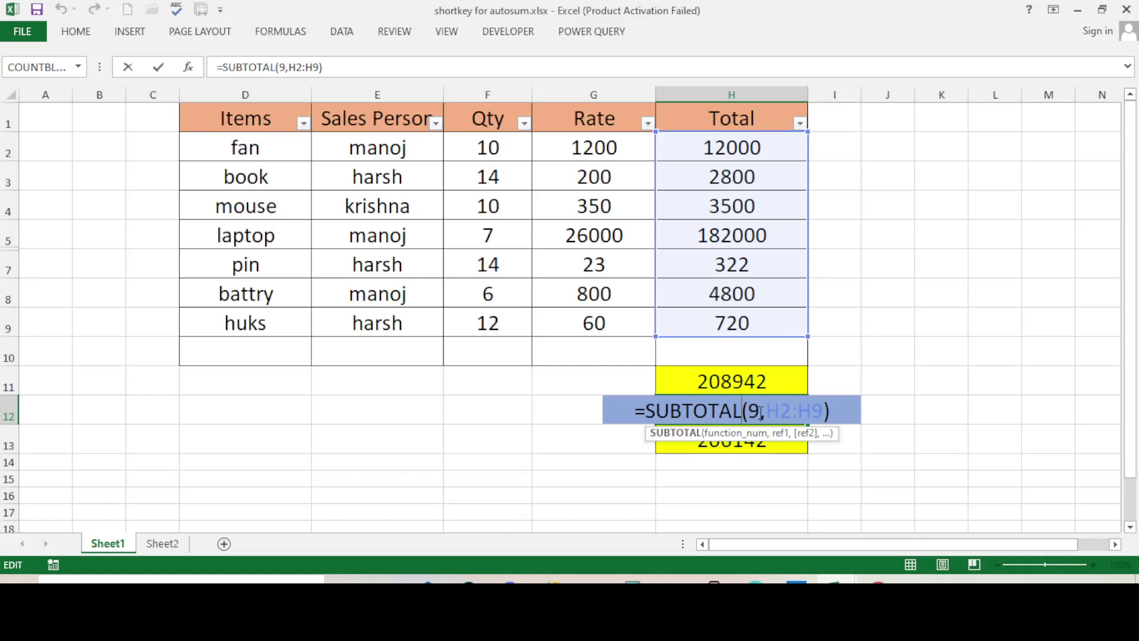
{"action": "key", "text": "Escape"}
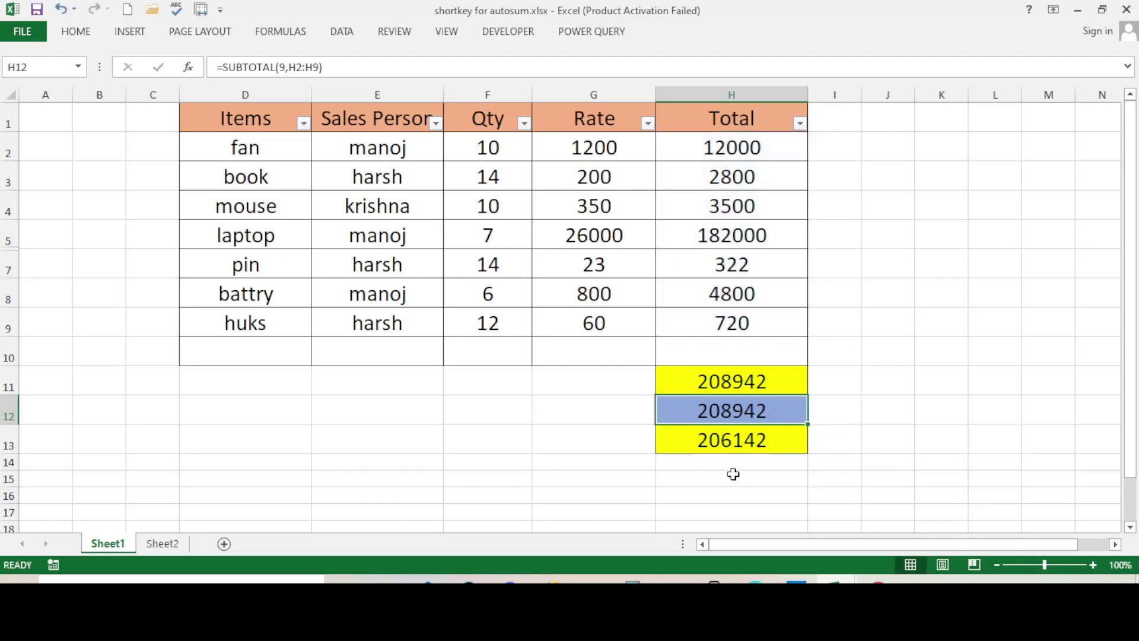
{"action": "left_click", "coordinate": [629, 461]}
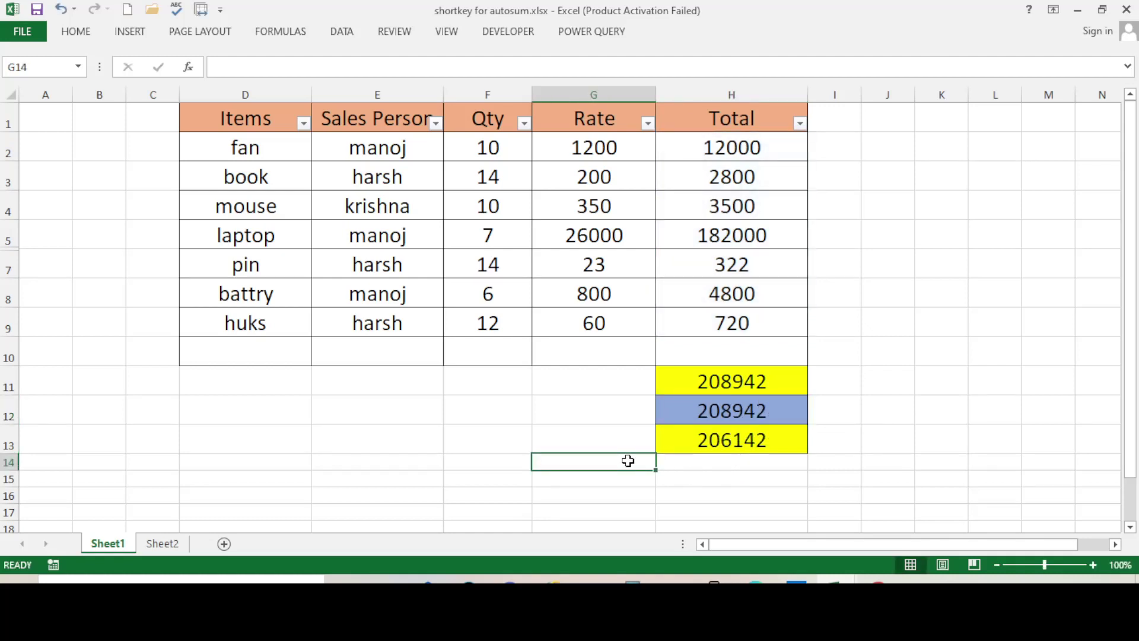